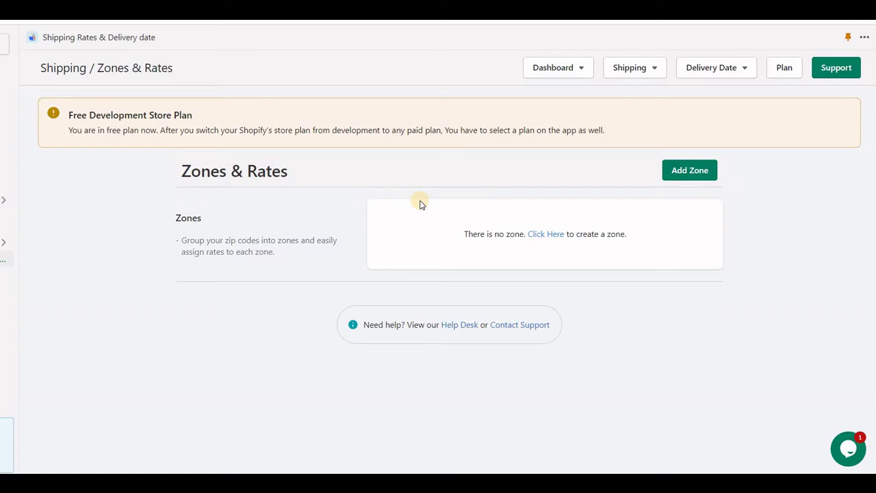
- Create an enabled shipping zone named Domestic for India and save it
left_click(545, 236)
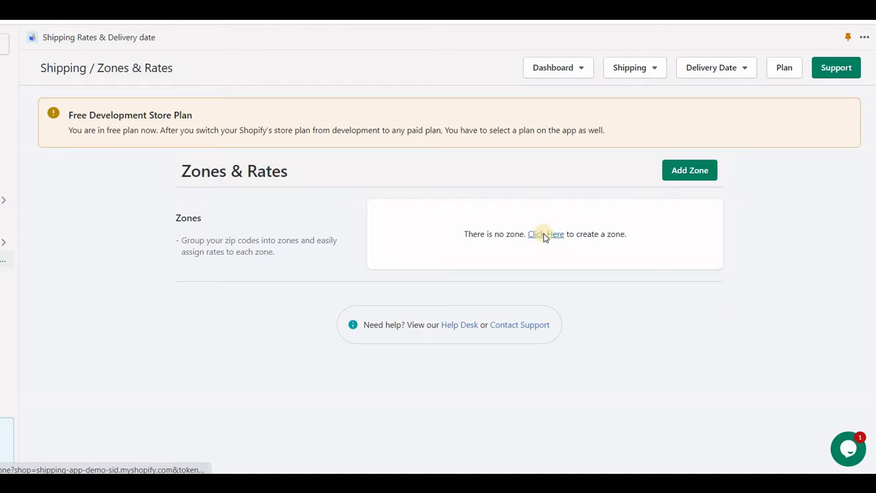
left_click(505, 244)
left_click(526, 284)
type("D")
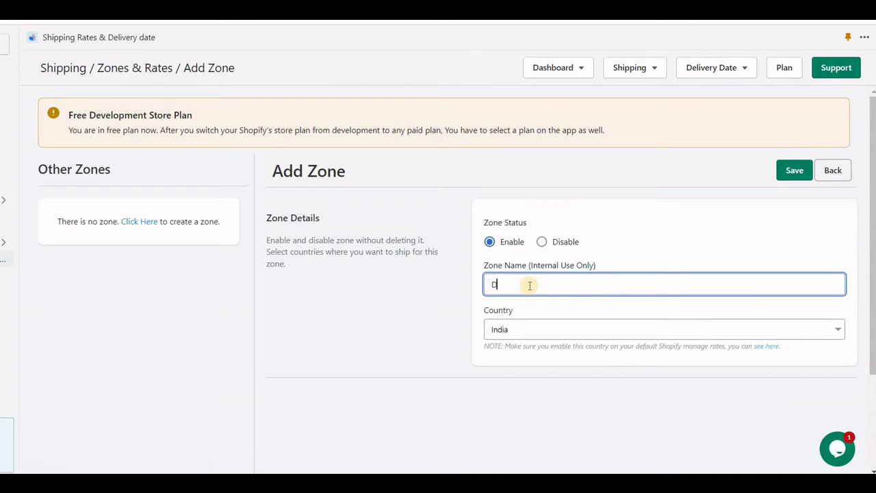
type("omestic")
left_click(790, 175)
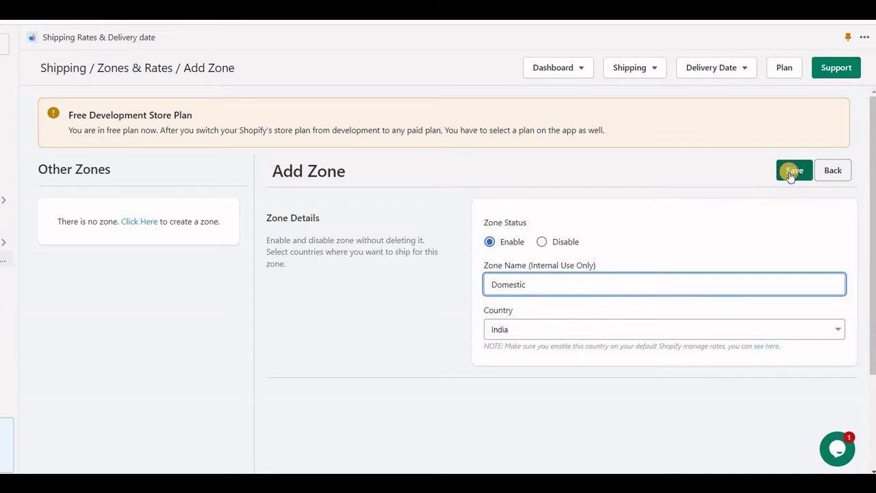
scroll(519, 270, "down", 1)
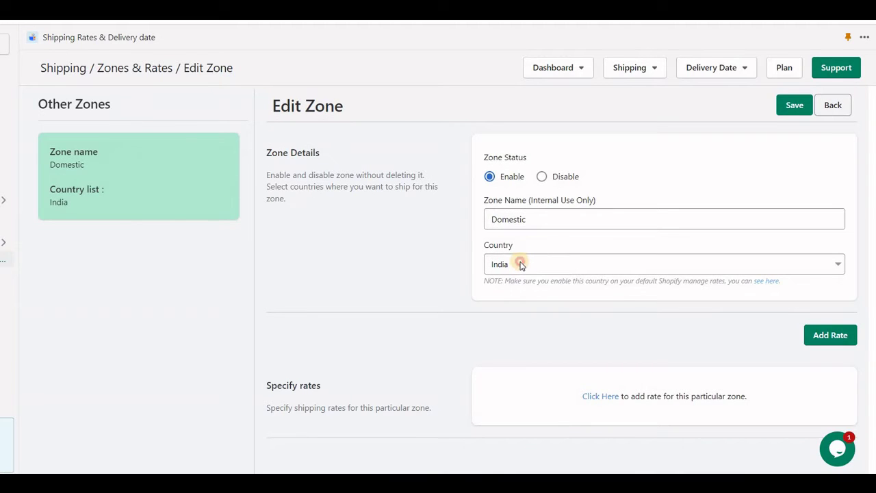
left_click(520, 263)
scroll(521, 329, "down", 3)
scroll(521, 327, "up", 3)
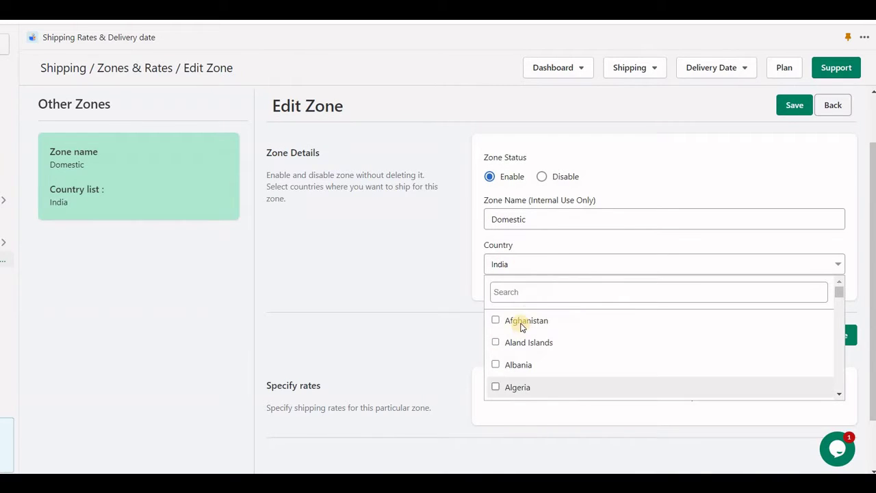
left_click(413, 293)
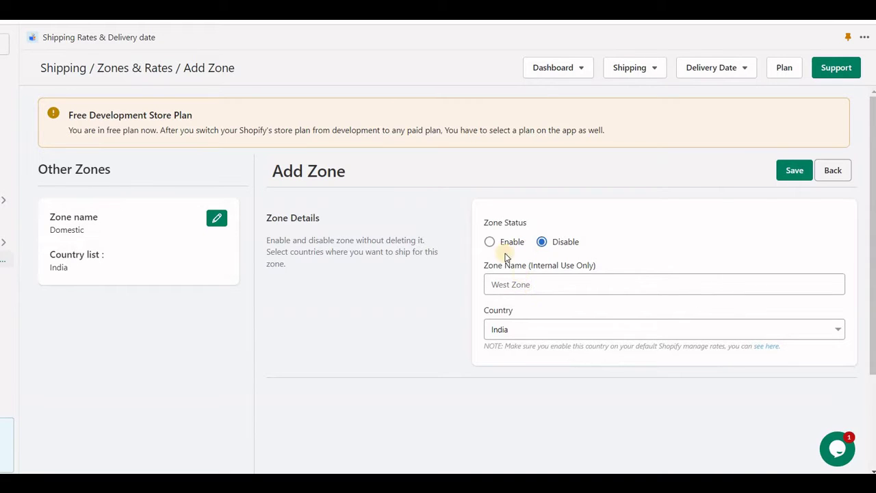
- Enable the new zone and name it International
left_click(500, 242)
left_click(519, 289)
type("International")
left_click(346, 227)
- Replace India with United Kingdom as the International zone's country and save the zone
left_click(533, 333)
left_click(534, 358)
type("unite")
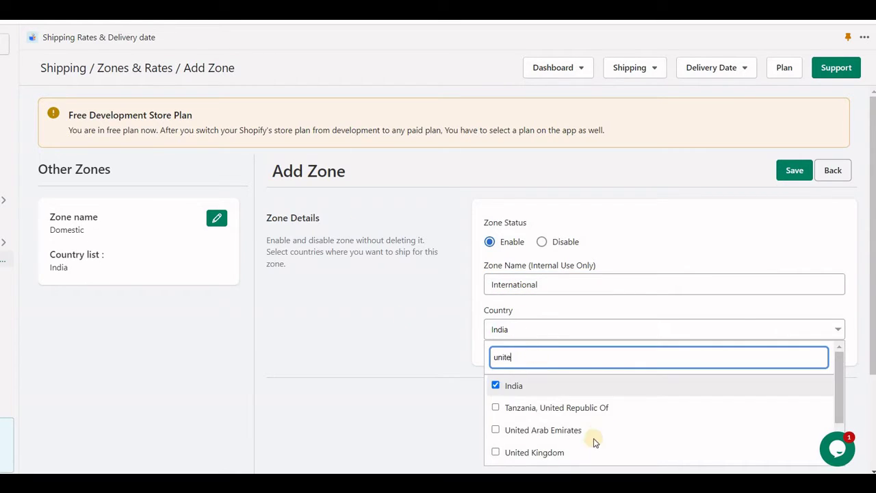
key("Return")
left_click(507, 385)
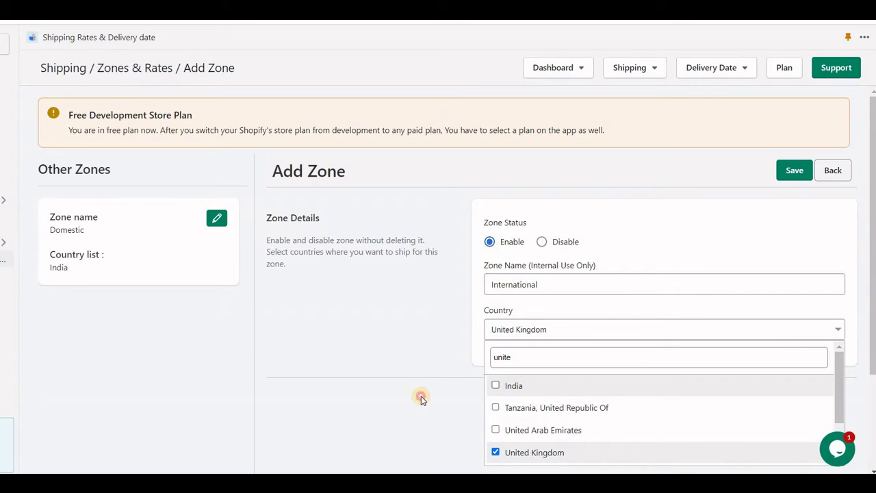
left_click(442, 395)
left_click(794, 171)
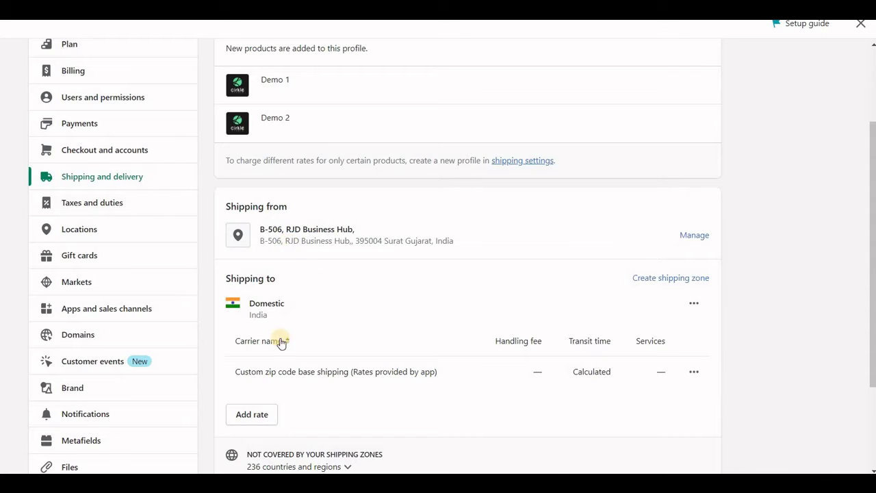
- In the Shopify shipping and delivery settings, create a shipping zone named Internation that includes the United Kingdom
scroll(274, 322, "down", 2)
left_click(646, 150)
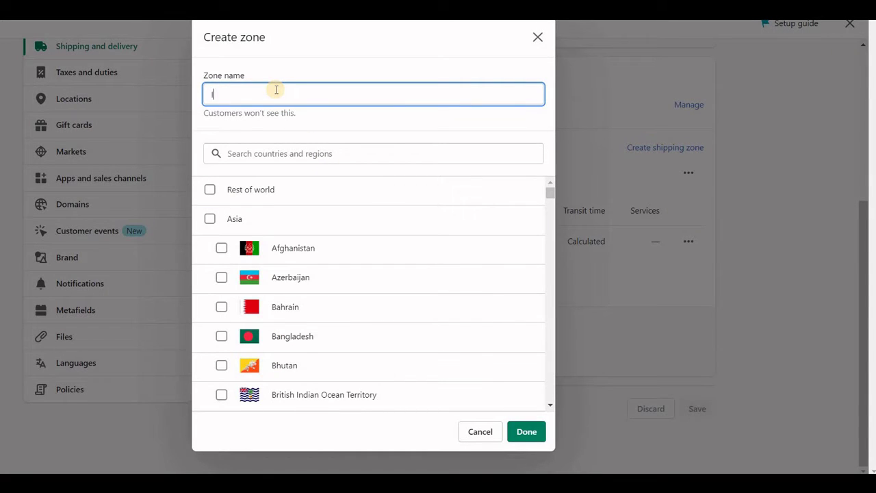
type("Internation")
left_click(269, 149)
type("united k")
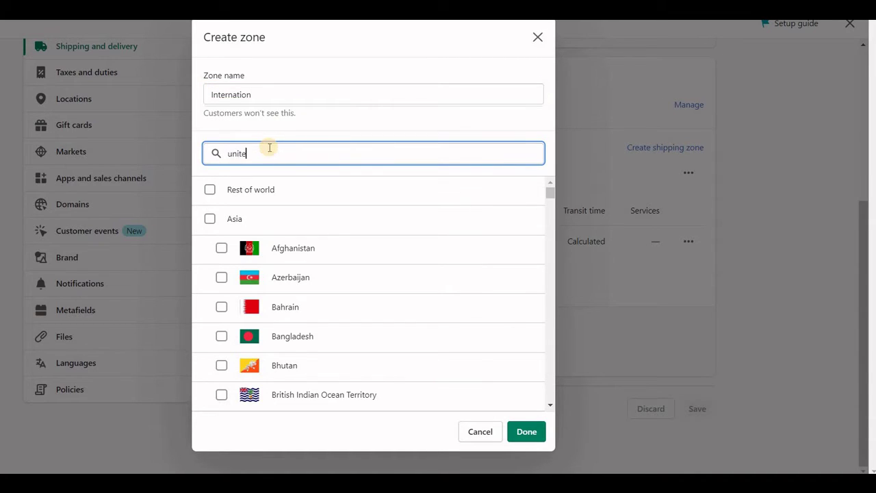
left_click(209, 190)
- Correct the new shipping zone's name to International, finish the zone and save the shipping profile
right_click(229, 96)
left_click(254, 112)
left_click(511, 434)
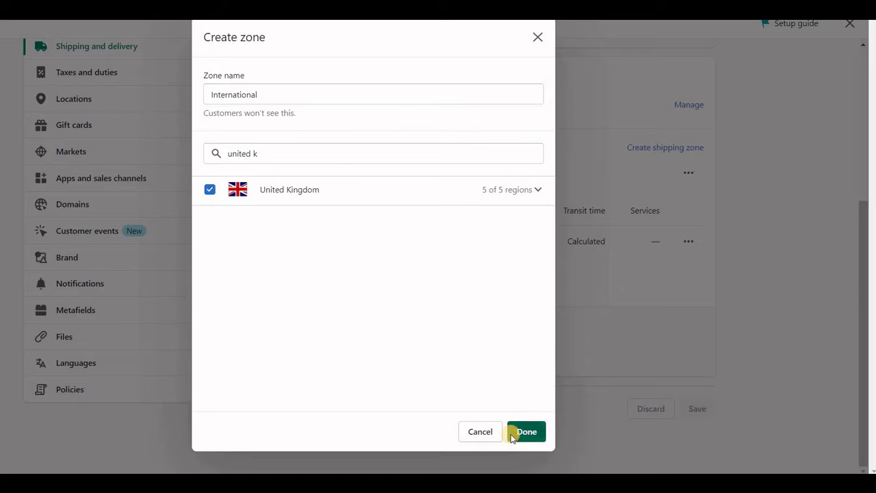
left_click(852, 33)
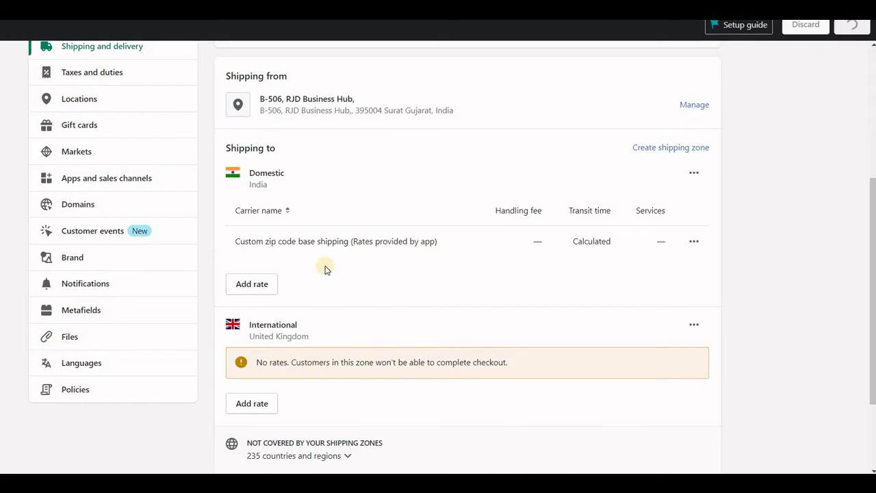
- Add the app-calculated rate Custom zip code base shipping to the International zone and save the profile
scroll(274, 342, "down", 1)
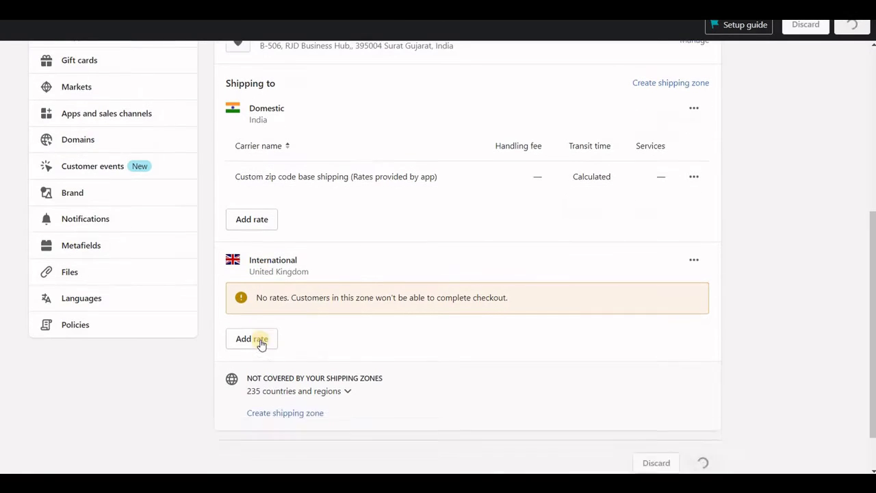
scroll(258, 293, "down", 1)
left_click(258, 285)
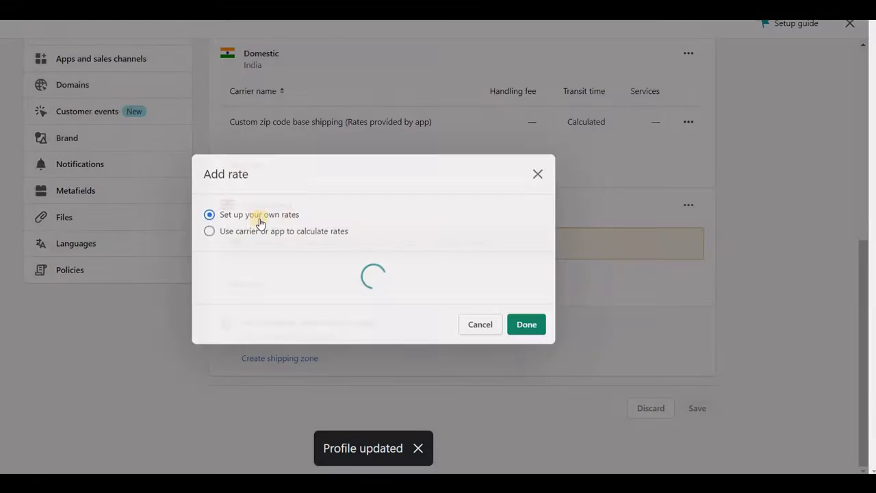
left_click(258, 198)
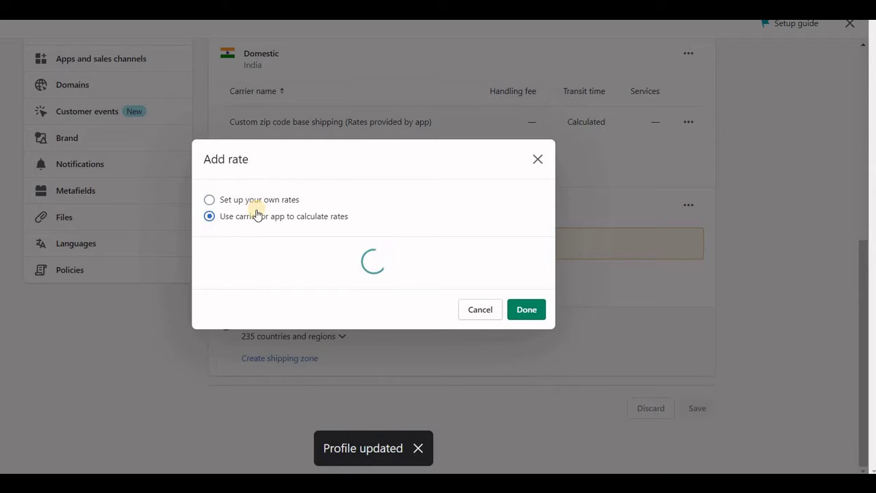
left_click(526, 414)
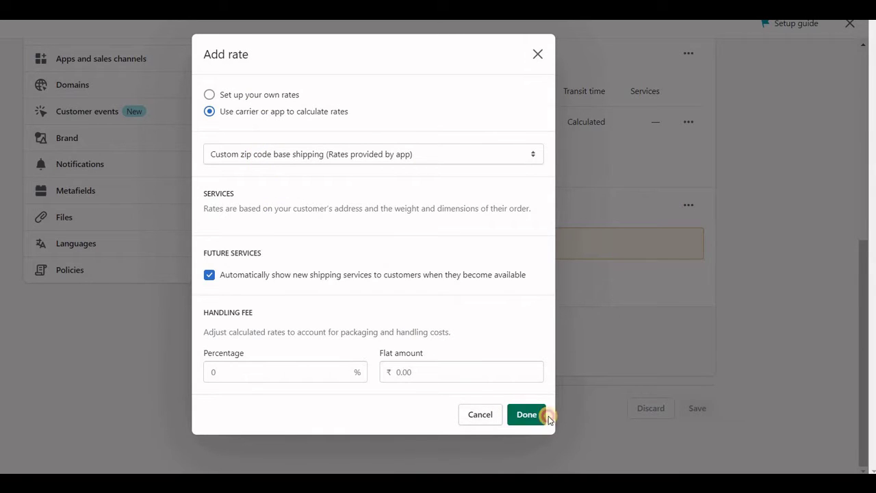
left_click(703, 443)
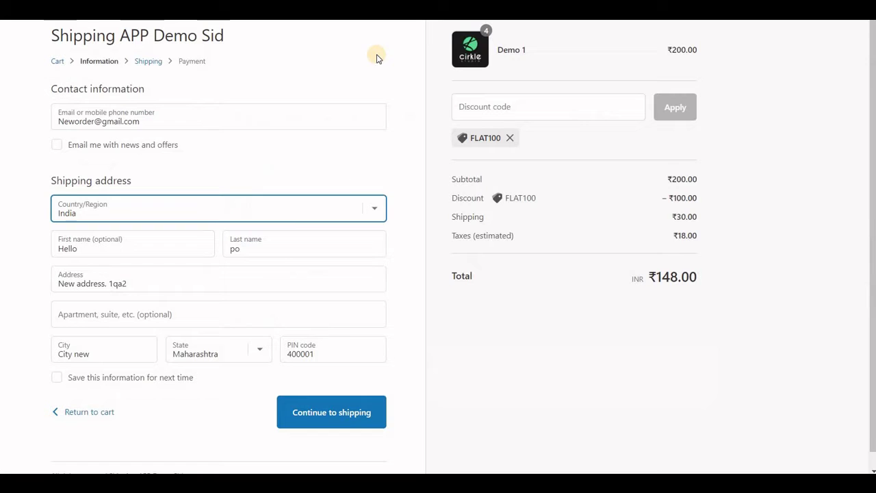
- Check which countries the store checkout offers for the shipping address
left_click(98, 215)
left_click(99, 215)
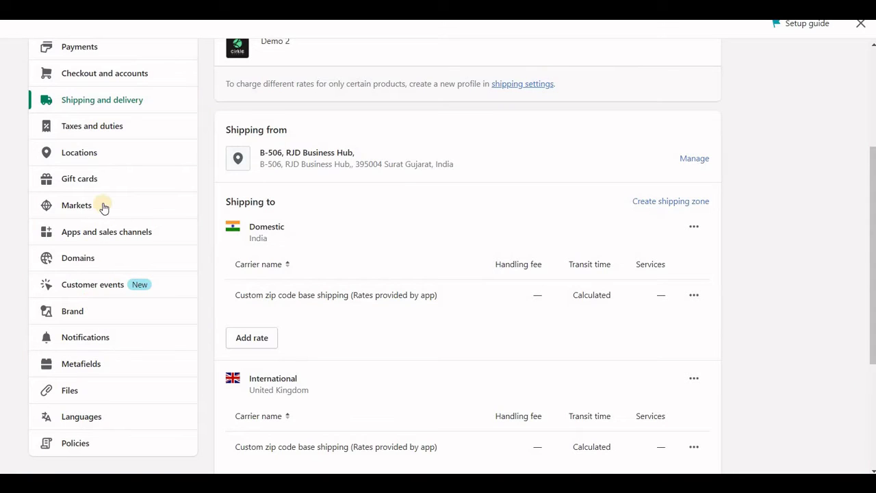
- Start a new market in the Shopify Markets settings and name it Int
left_click(103, 205)
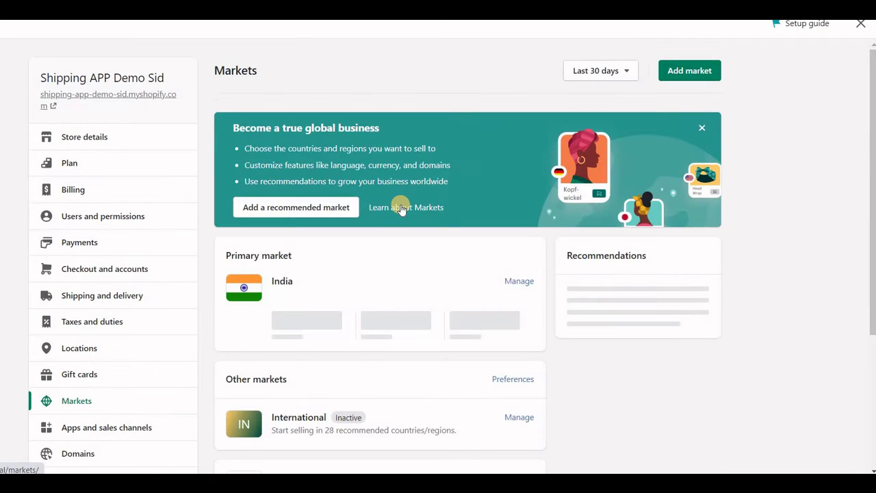
scroll(398, 275, "down", 1)
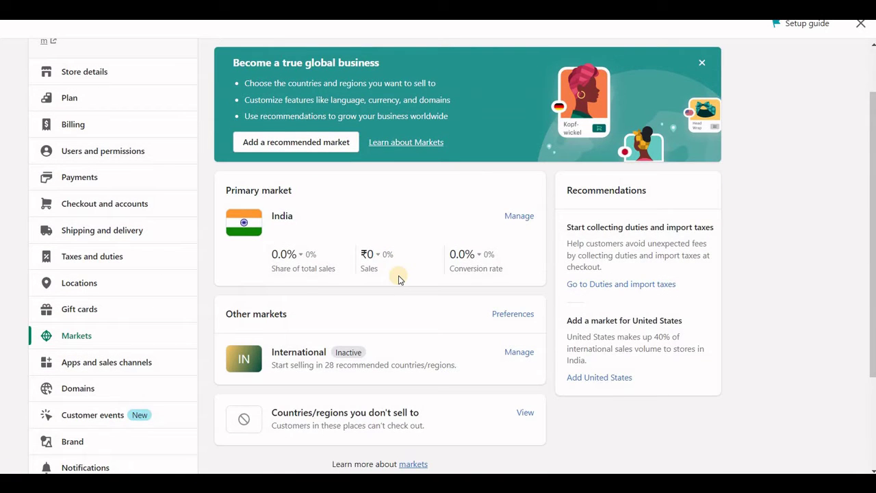
scroll(690, 87, "up", 1)
left_click(689, 71)
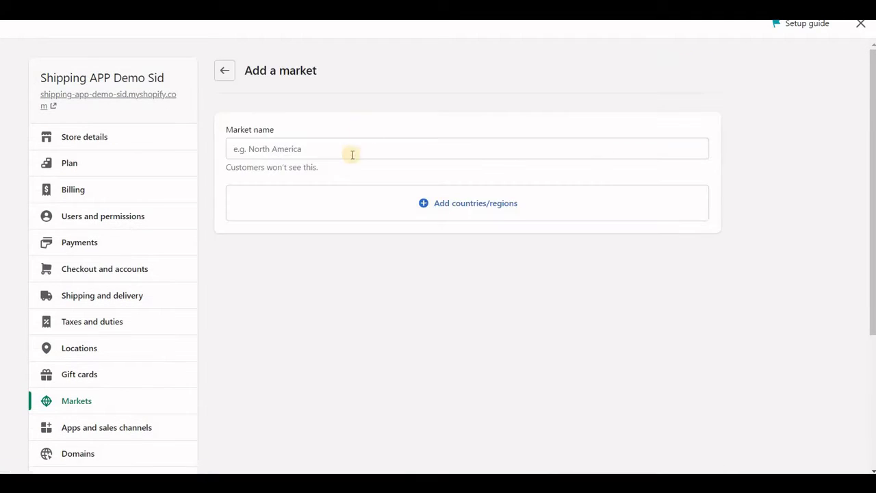
left_click(321, 152)
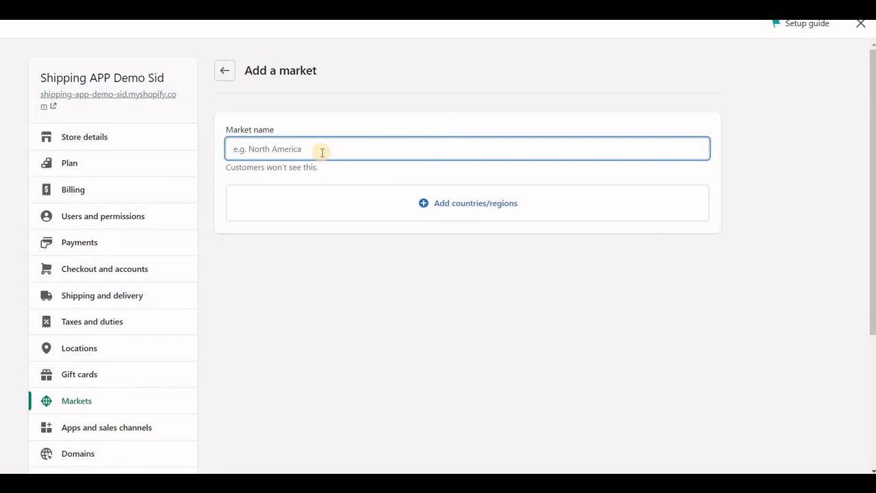
type("Int.")
- Add the United Kingdom to the new market and save it
left_click(425, 204)
left_click(315, 71)
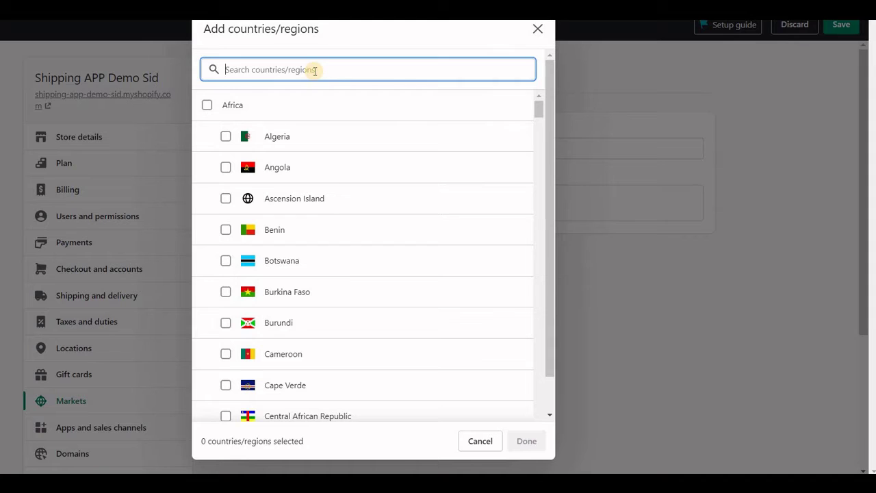
type("united k")
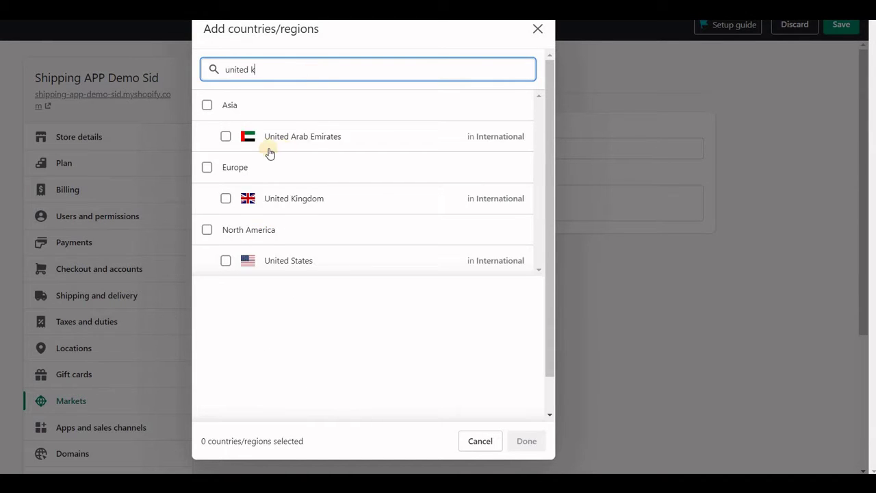
left_click(224, 139)
left_click(523, 444)
left_click(849, 25)
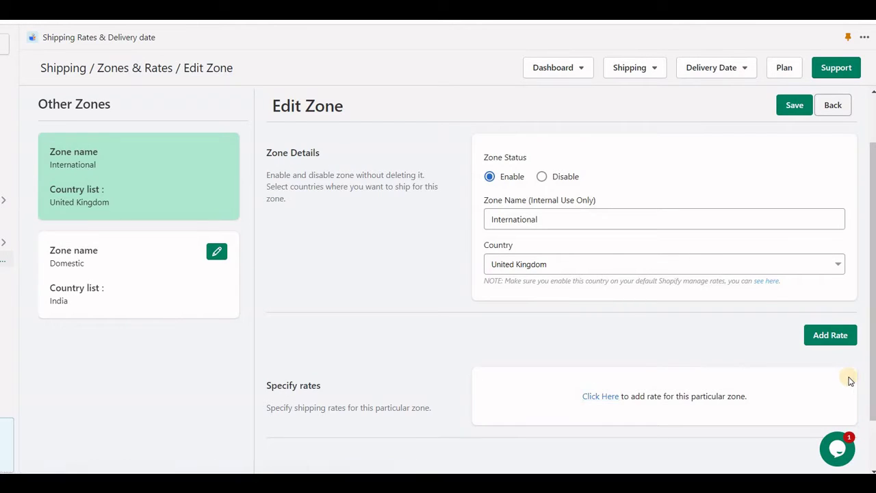
- Start a new rate for the app's International zone, enable it and name it Standard Shipping
left_click(821, 337)
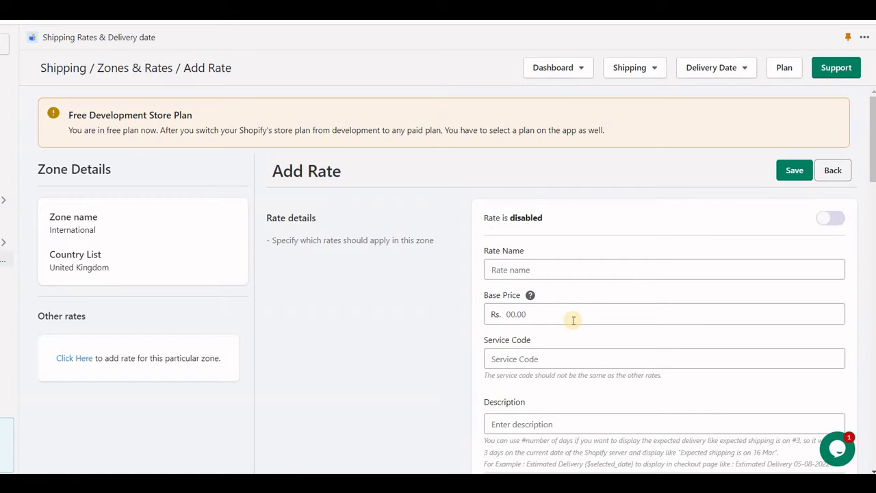
scroll(573, 320, "down", 2)
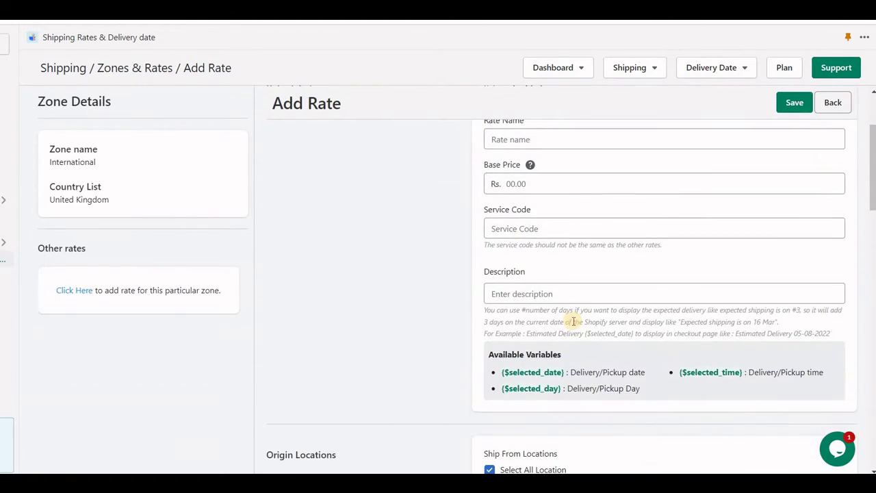
scroll(562, 365, "down", 5)
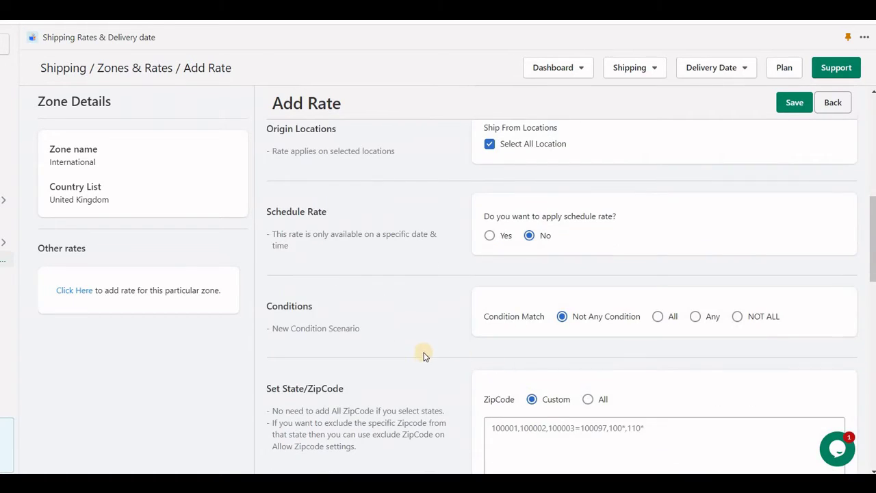
scroll(366, 340, "up", 4)
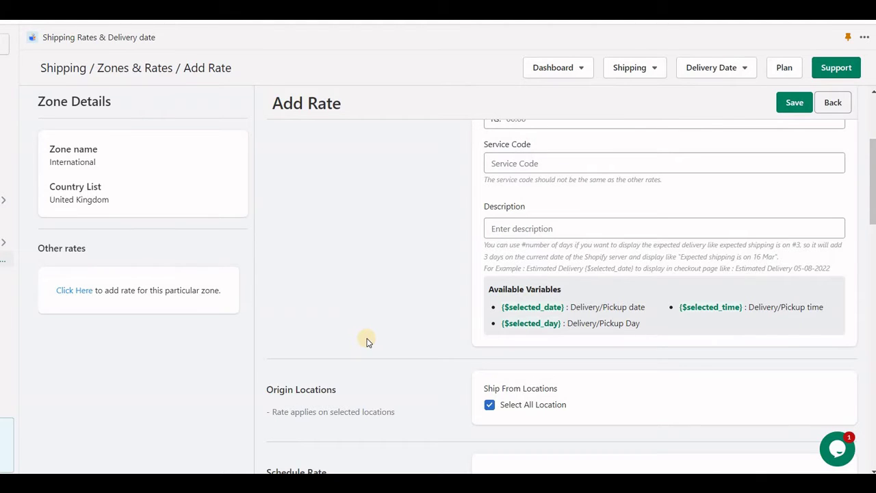
scroll(837, 224, "up", 3)
left_click(835, 219)
left_click(532, 268)
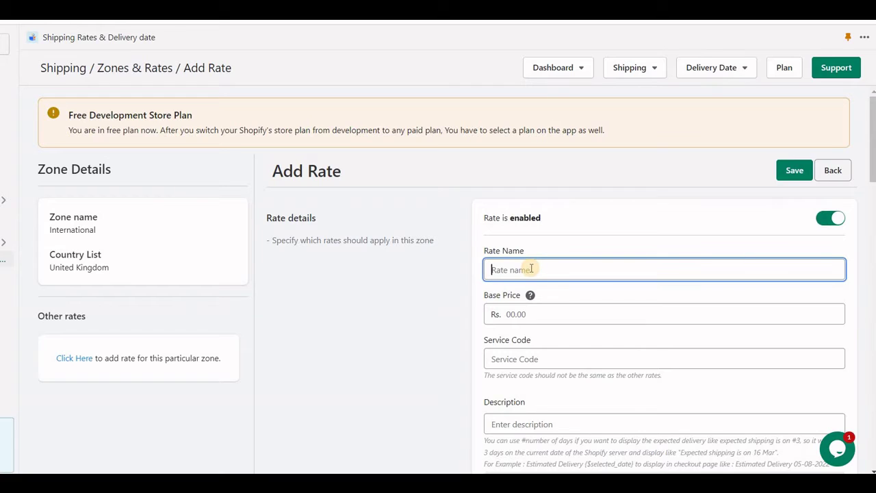
type("Standard Shipping")
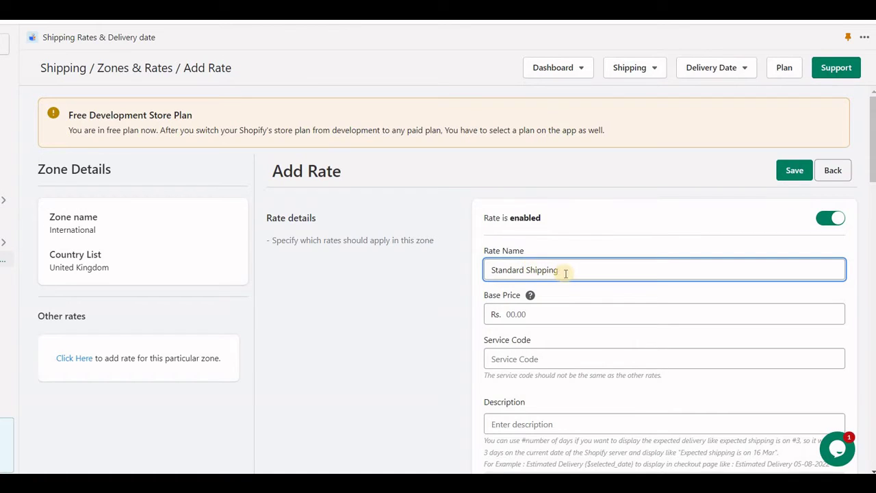
key("ctrl+a")
left_click(453, 299)
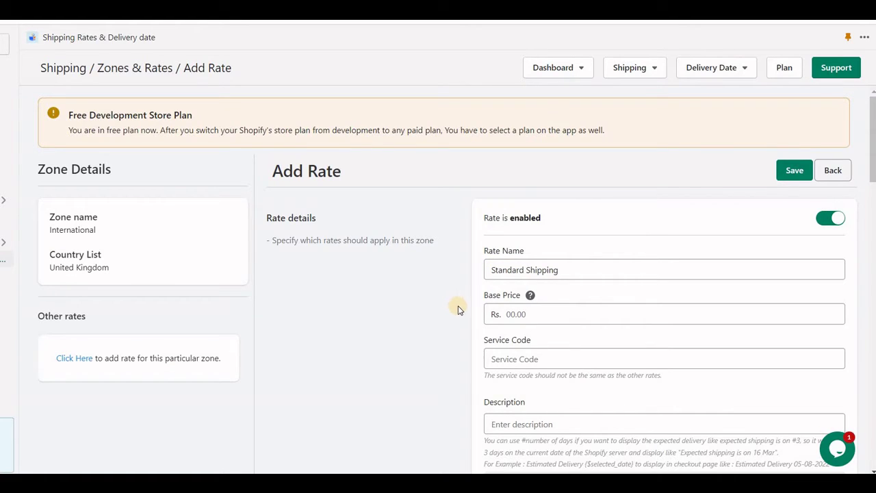
- Set the Standard Shipping rate's base price to Rs. 10
left_click(516, 354)
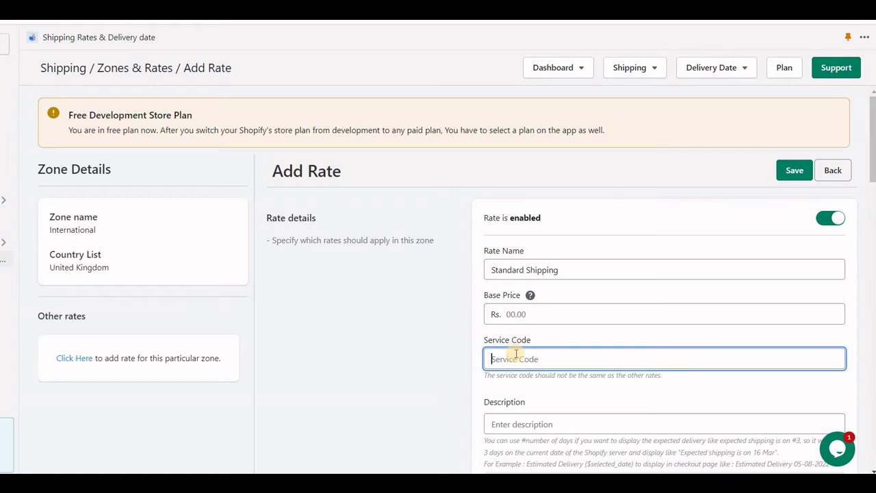
left_click(523, 314)
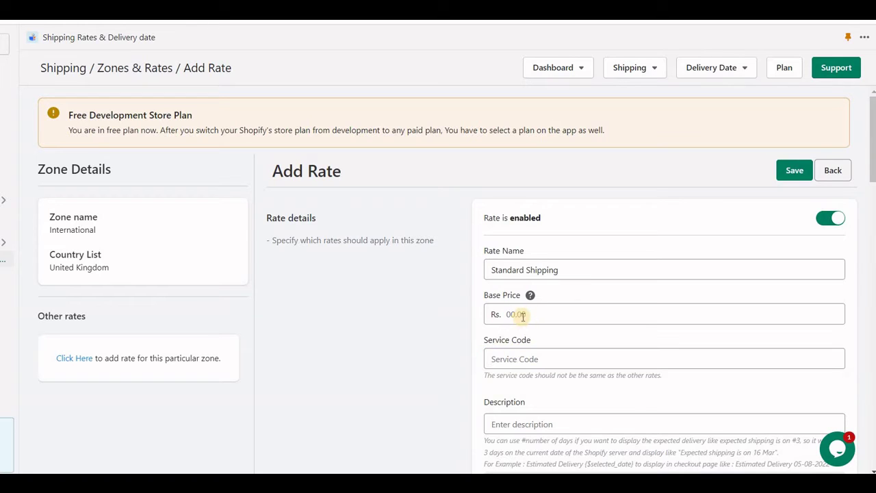
type("10")
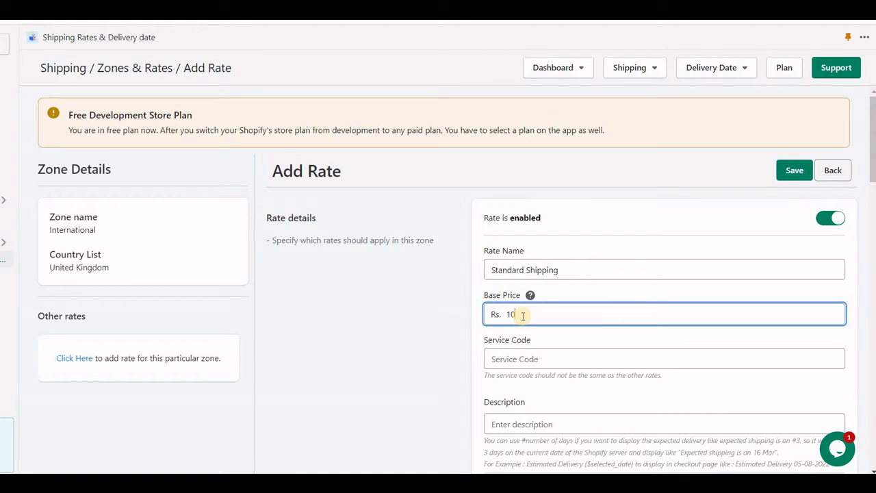
left_click(462, 351)
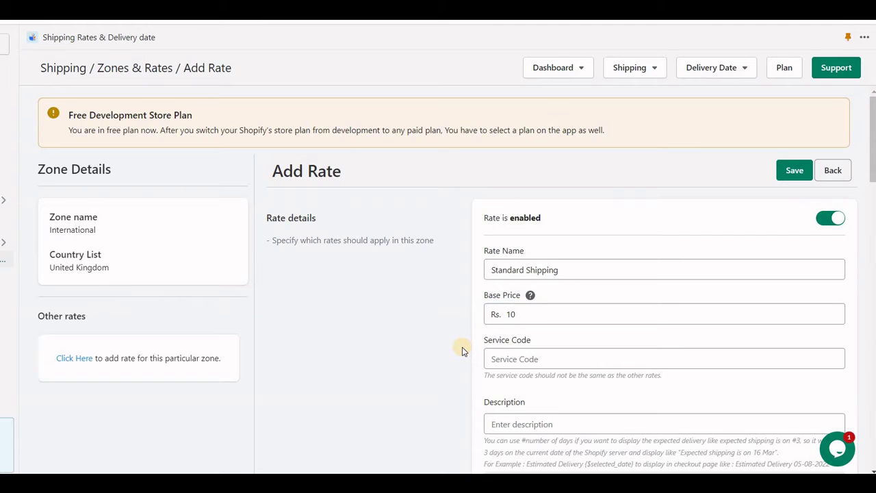
- Try the schedule rate option and set it back to No, keeping all ship-from locations selected
scroll(462, 350, "down", 5)
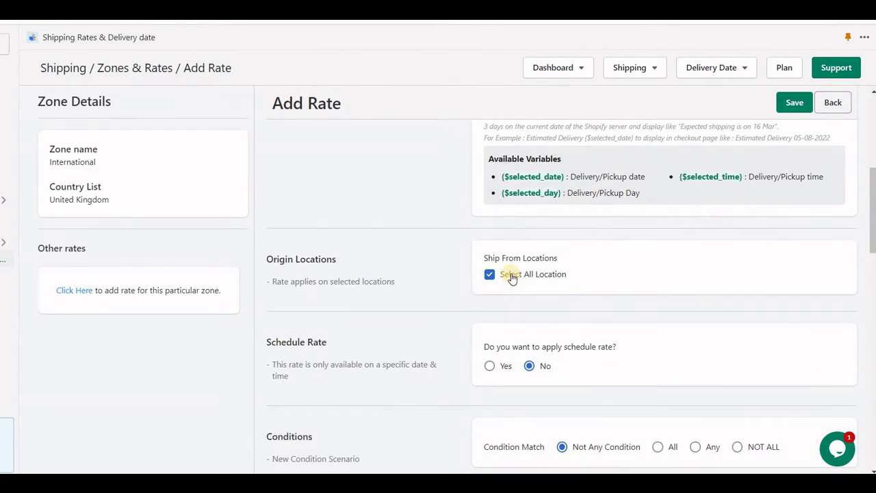
left_click(512, 277)
left_click(512, 277)
scroll(499, 311, "down", 1)
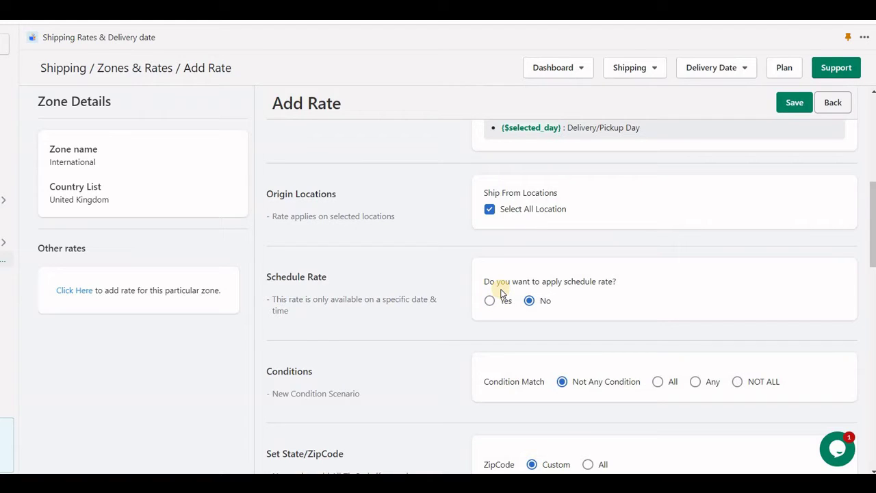
left_click(504, 300)
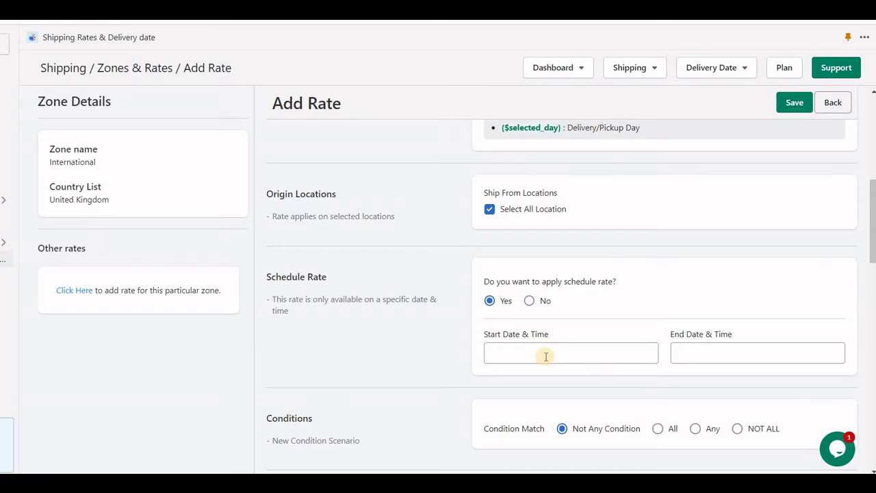
left_click(529, 300)
- Set condition matching to All and require a cart weight greater than or equal to 2 kg
scroll(420, 267, "down", 2)
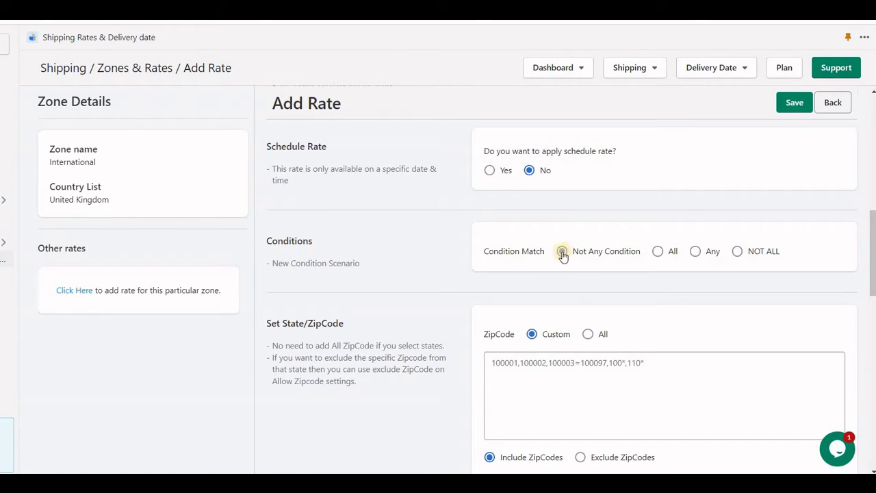
left_click(658, 252)
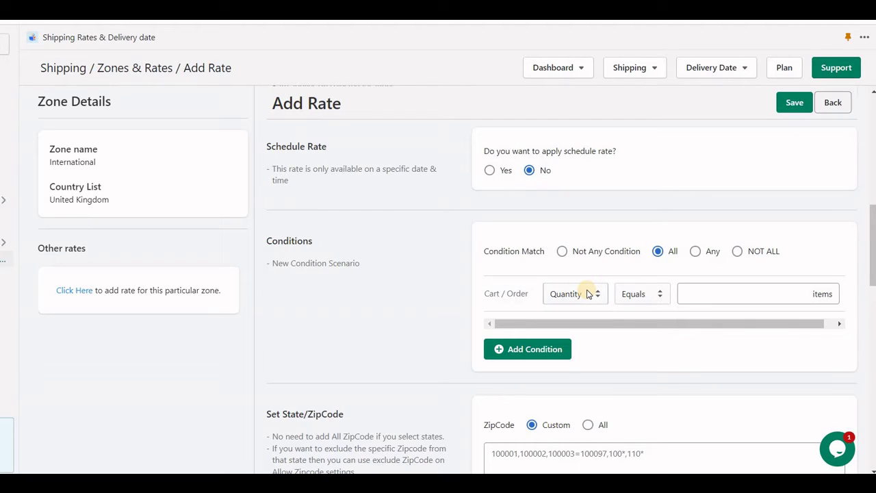
left_click(635, 295)
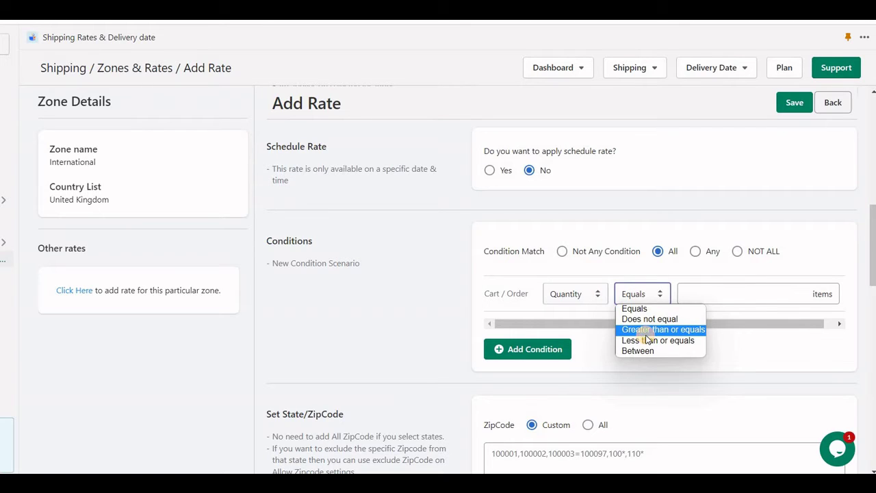
left_click(645, 332)
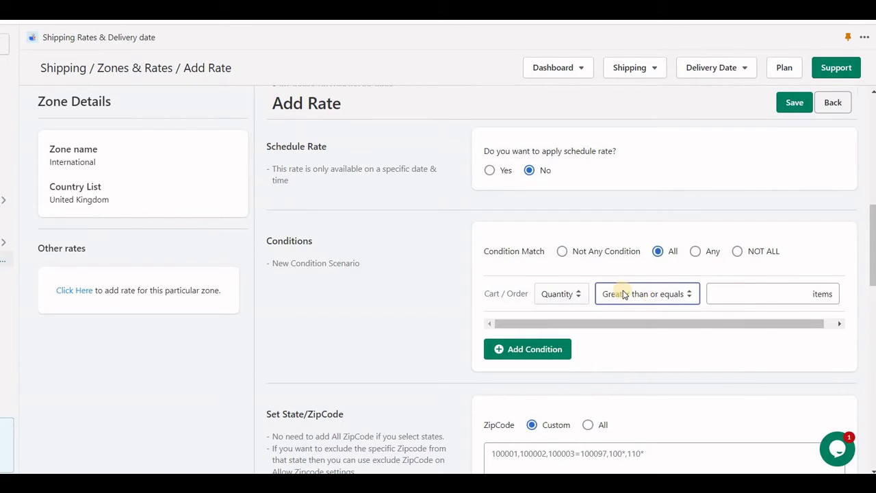
left_click(582, 293)
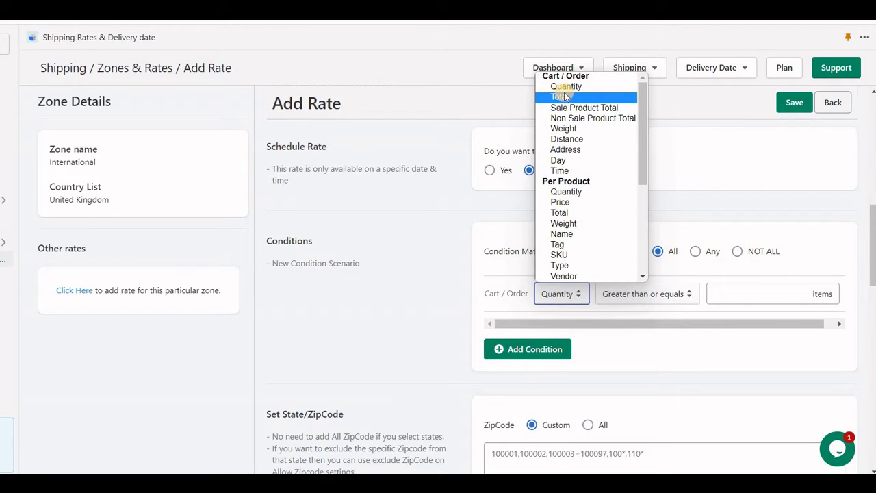
left_click(584, 129)
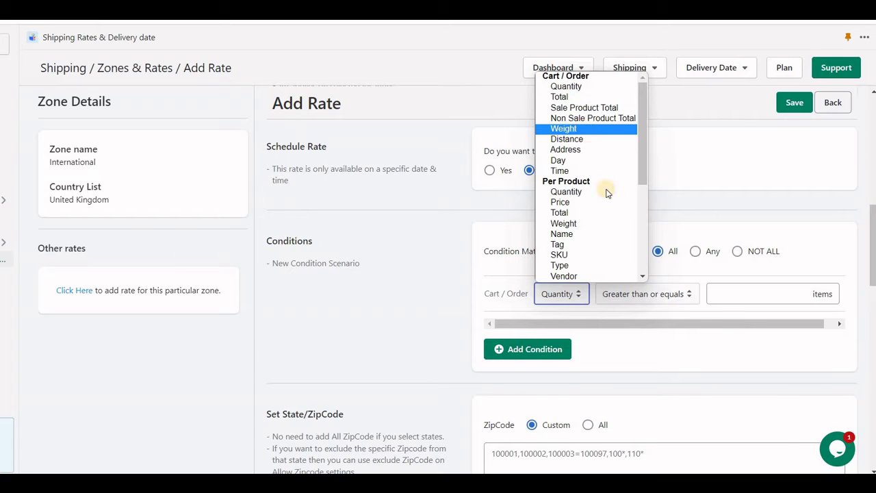
left_click(643, 297)
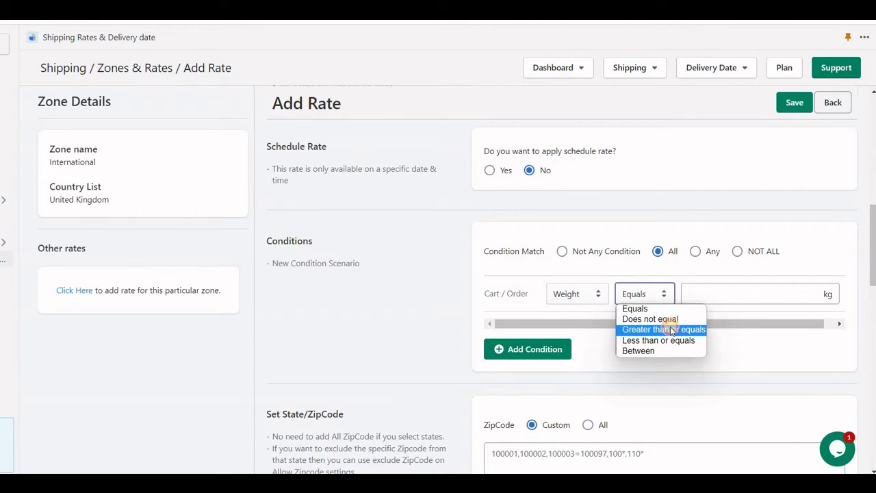
left_click(671, 329)
left_click(736, 296)
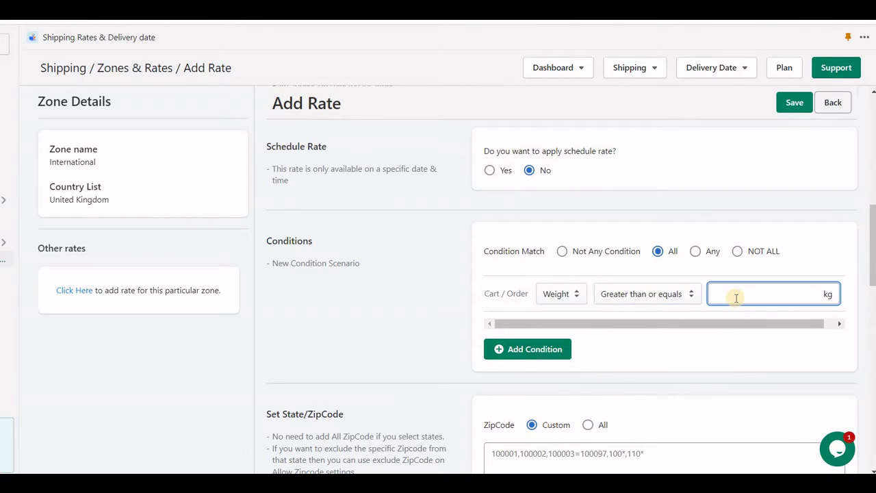
left_click(725, 350)
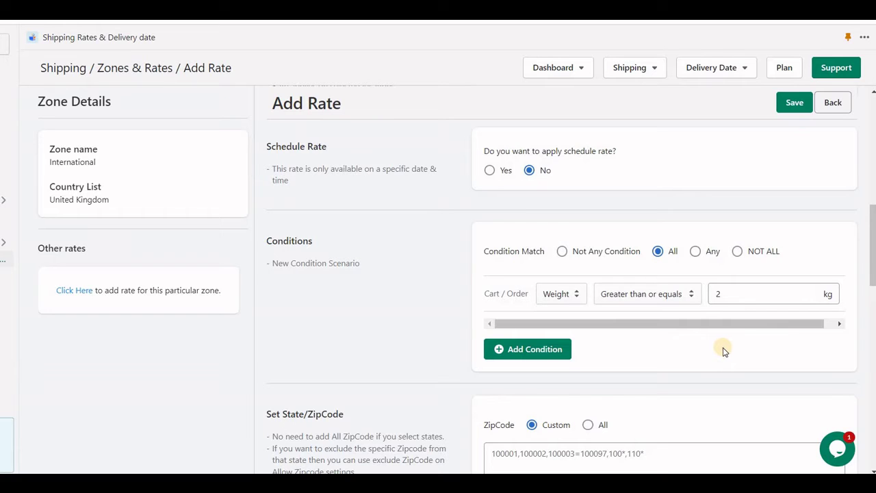
- Add a second condition row and try the Any and NOT ALL matching options before returning to All
left_click(550, 348)
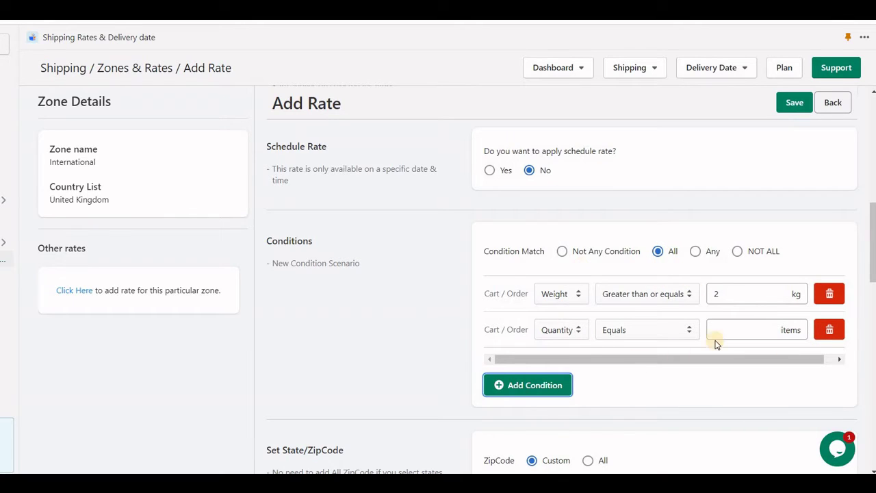
left_click(695, 251)
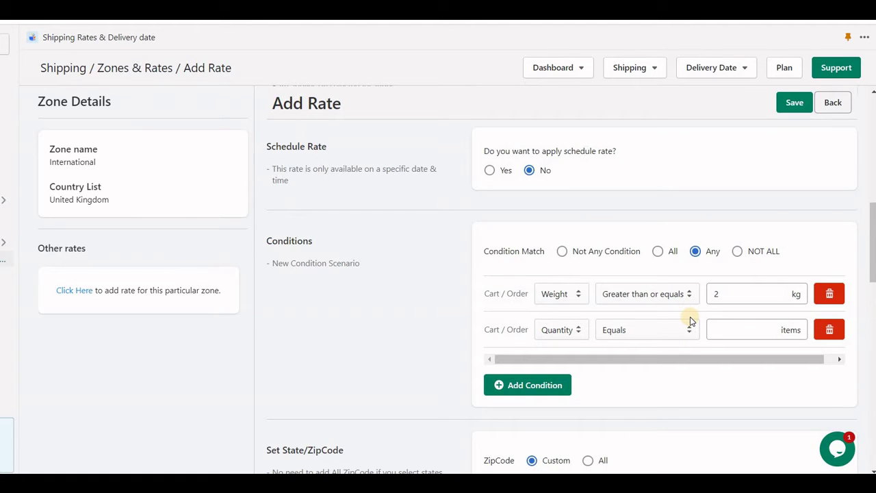
left_click(737, 251)
left_click(672, 252)
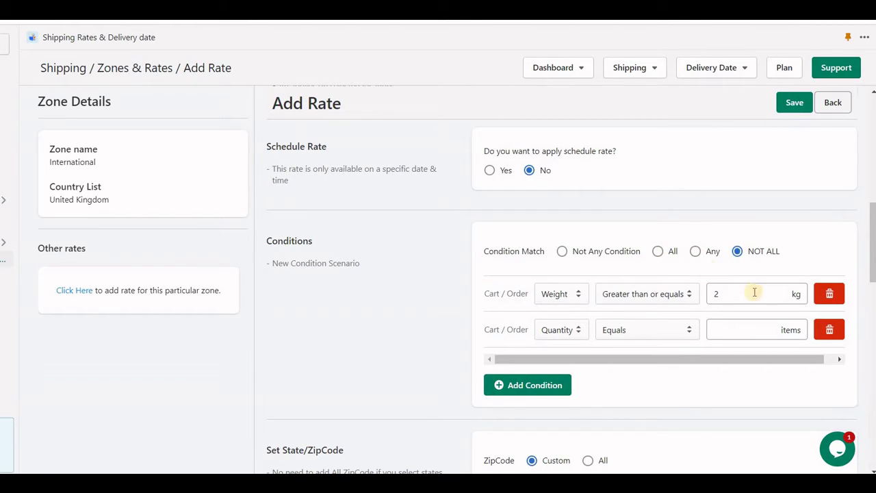
- In the Domestic zone's new rate, set the state selection to Custom with Gujarat chosen
scroll(522, 274, "down", 3)
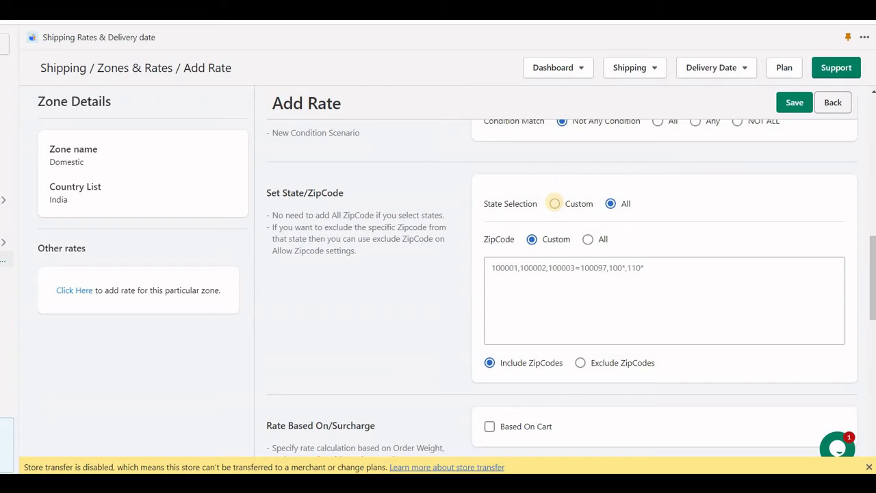
left_click(563, 205)
left_click(533, 232)
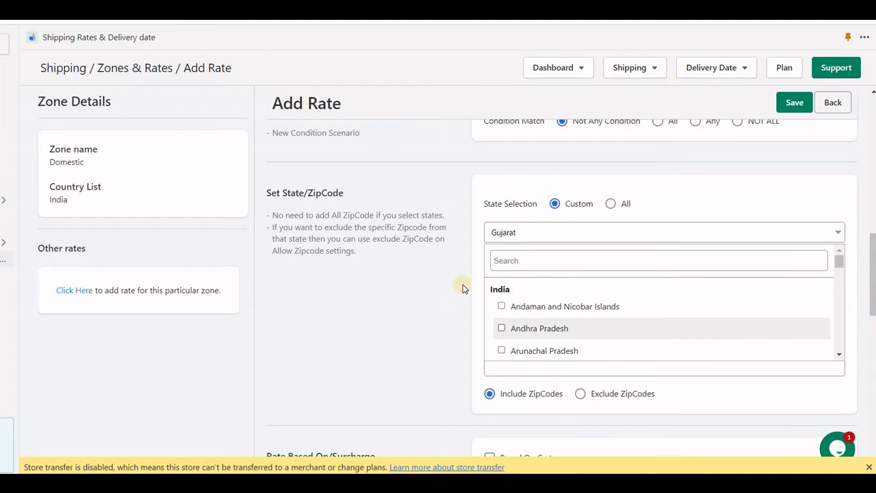
left_click(425, 301)
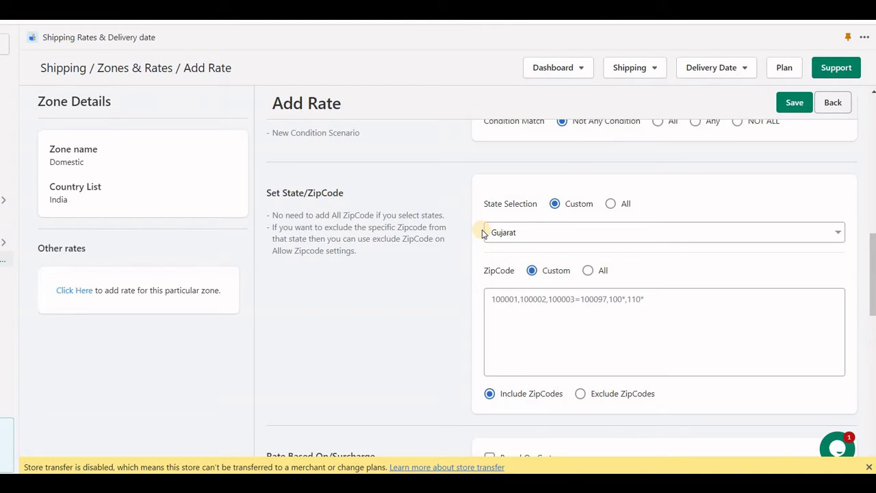
- Exclude the custom zip code 345001 from the Domestic rate
left_click(581, 394)
left_click(564, 335)
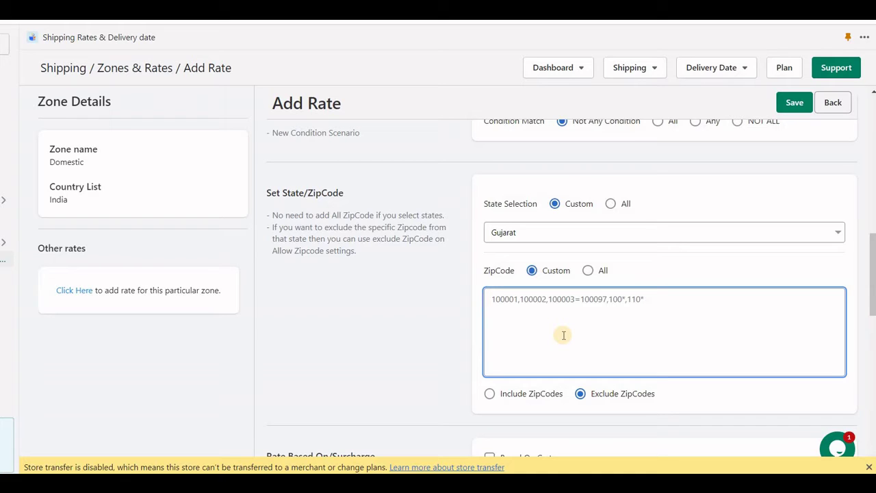
type("34")
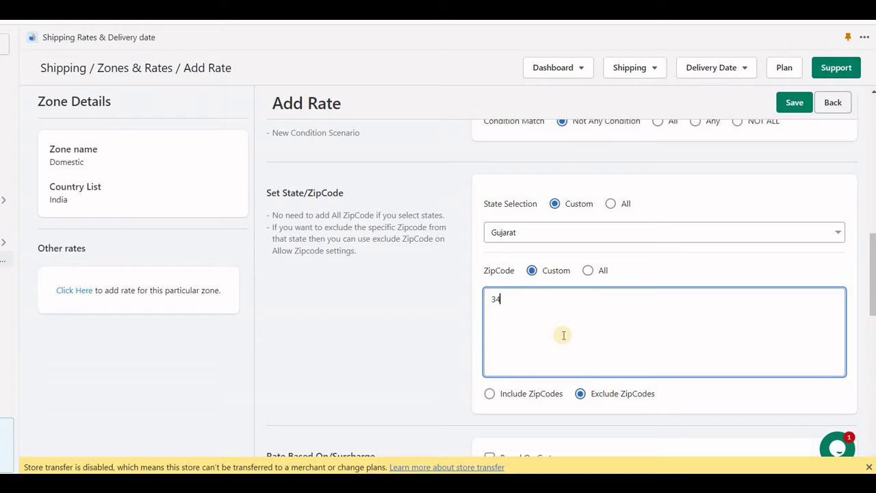
type("5001")
left_click(581, 393)
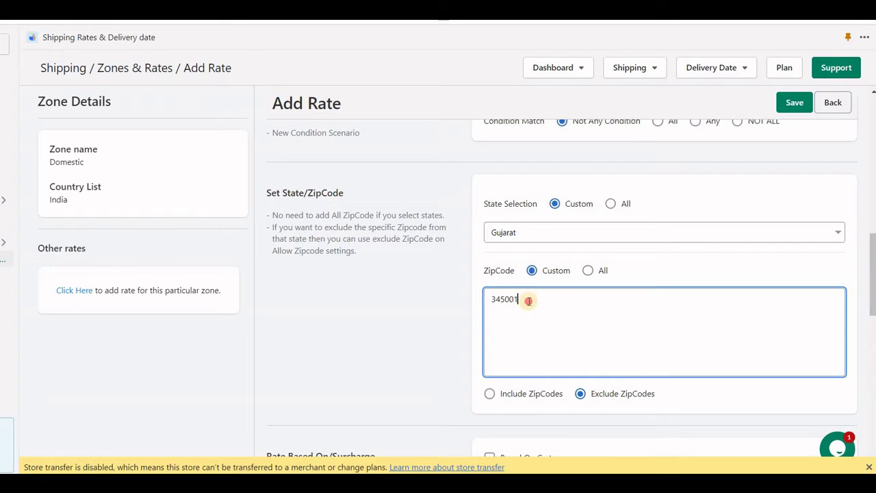
- Switch zip code 345001 to included and set the Domestic rate's state selection to All
key("ctrl+a")
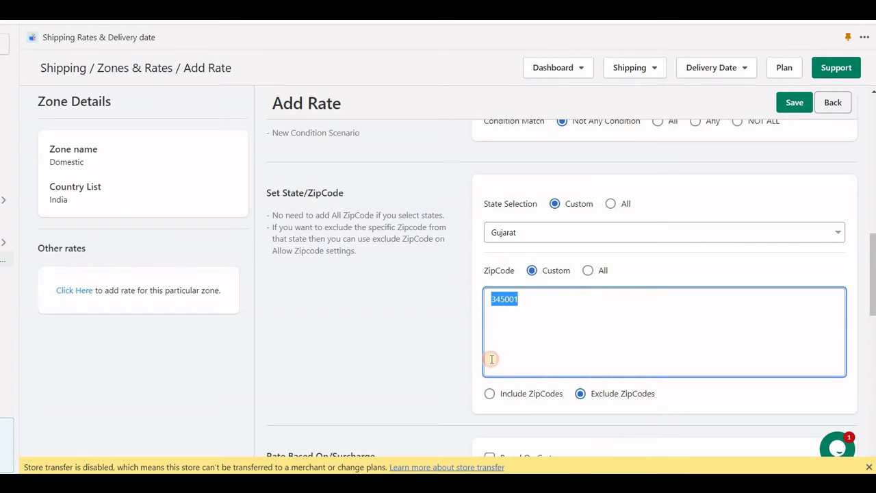
left_click(491, 394)
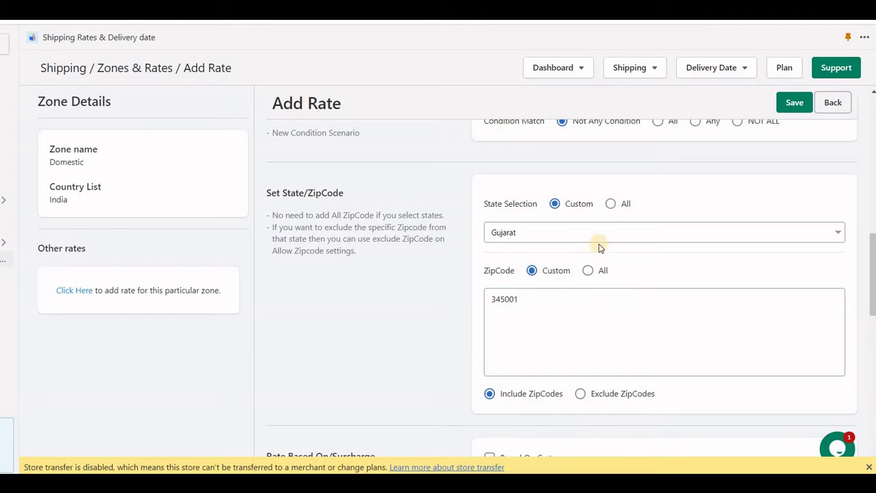
left_click(610, 204)
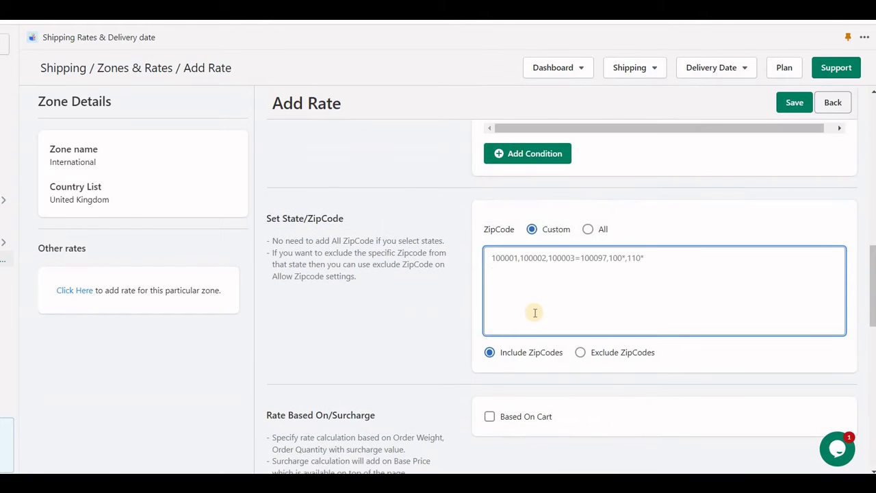
- In the International rate, enter the included custom zip codes L8*,BB*,B3*,AB21*,1234=1290,23234,AB34AA
scroll(535, 313, "up", 5)
scroll(536, 313, "down", 4)
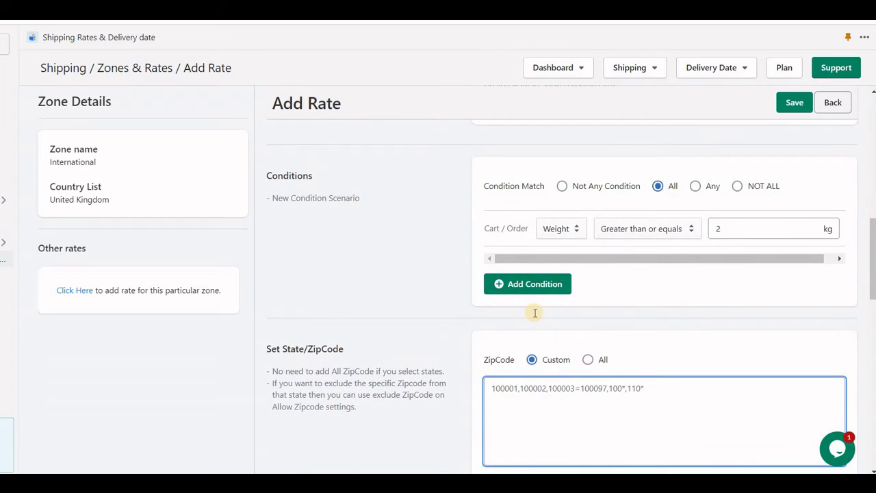
scroll(527, 317, "down", 2)
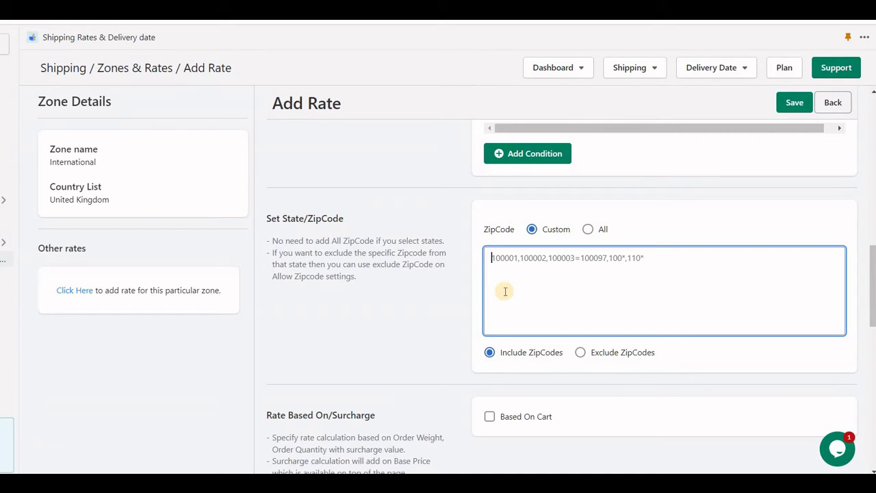
type("L8*")
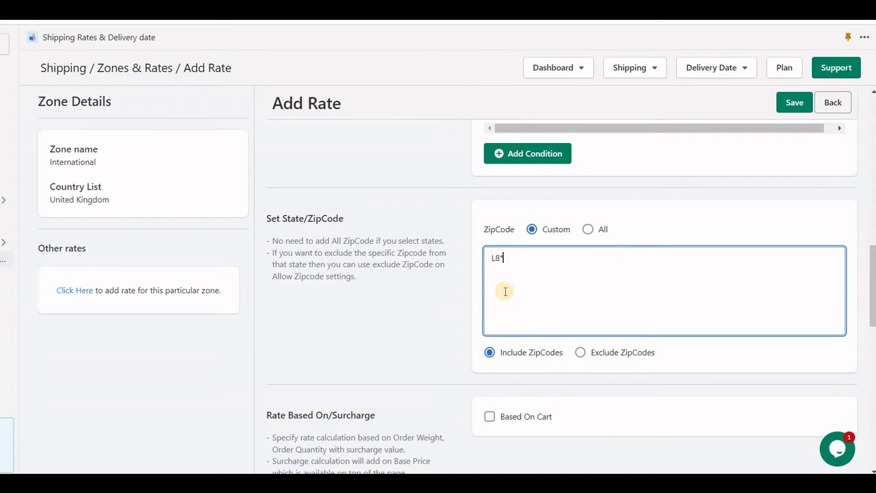
type(",BB*,B3*,AB21*,1234=1290")
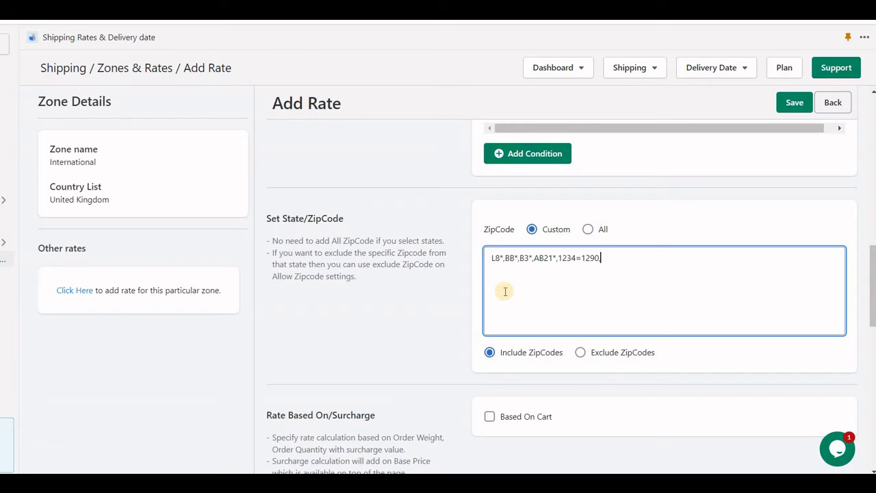
type(",2")
type("234")
type(",AB34AA")
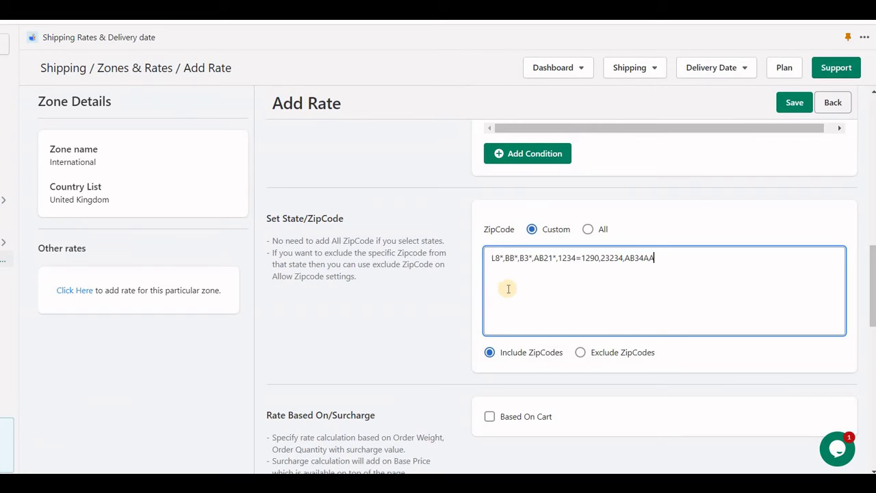
- Remove 1234=1290, 23234 and AB34AA from the International rate's zip codes, leaving L8*,BB*,B3*,AB21*
left_click(557, 260, "shift")
key("BackSpace")
key("BackSpace")
key("BackSpace")
scroll(554, 274, "down", 1)
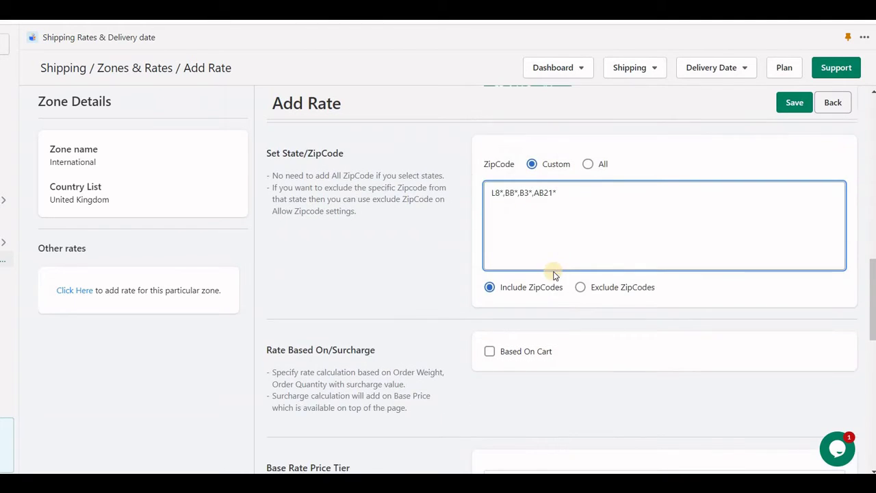
scroll(554, 274, "down", 2)
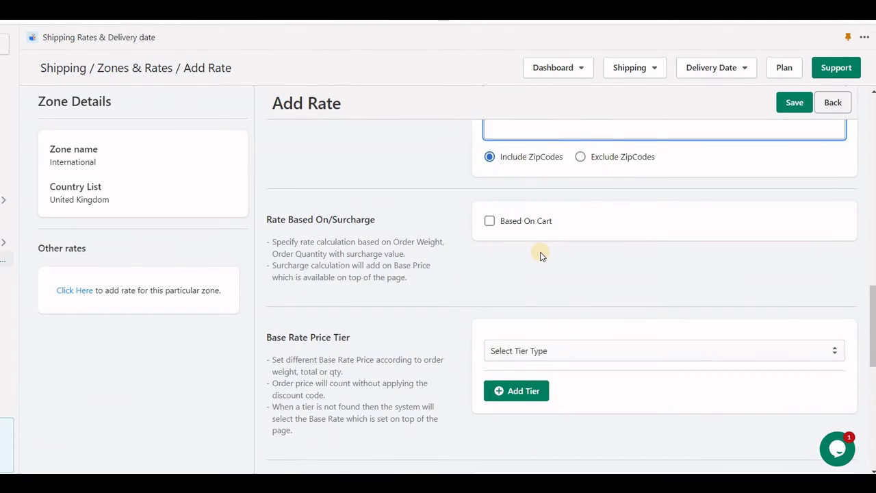
- Enable the cart-based surcharge by item weight for the International rate, charging Rs. 10 per 5 kg
left_click(489, 222)
scroll(489, 226, "down", 1)
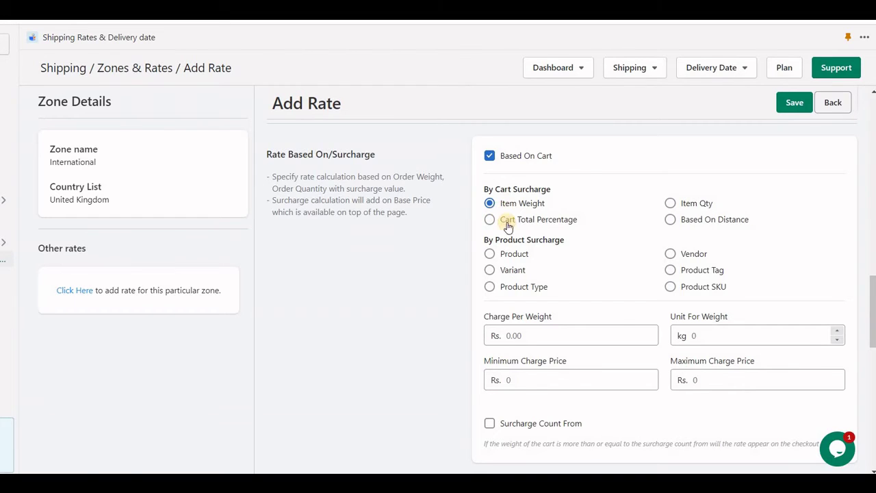
left_click(537, 327)
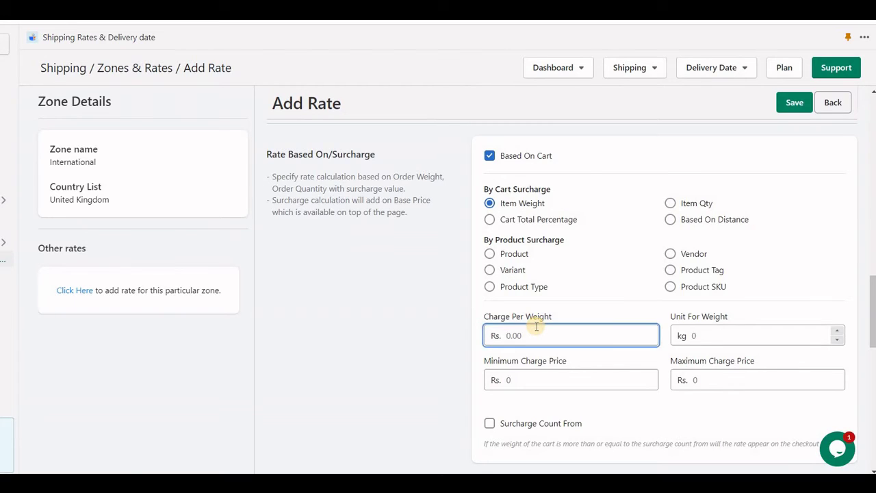
type("10")
left_click(699, 334)
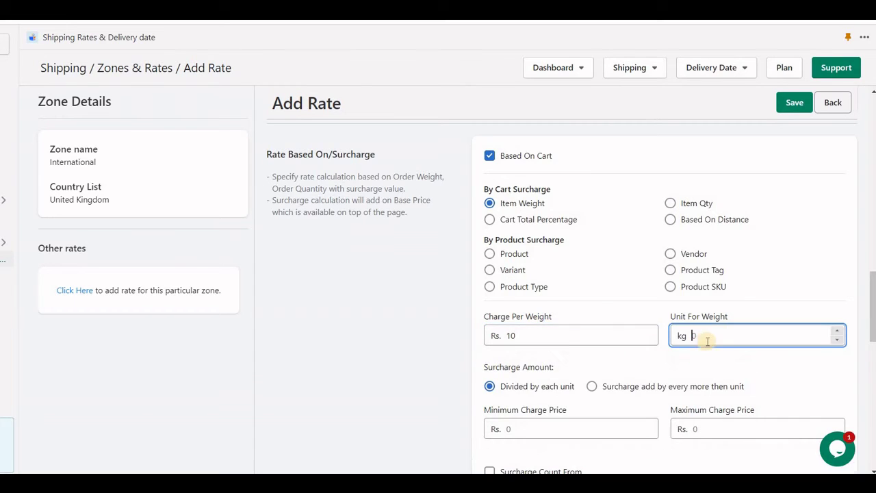
type("5")
key("shift+Tab")
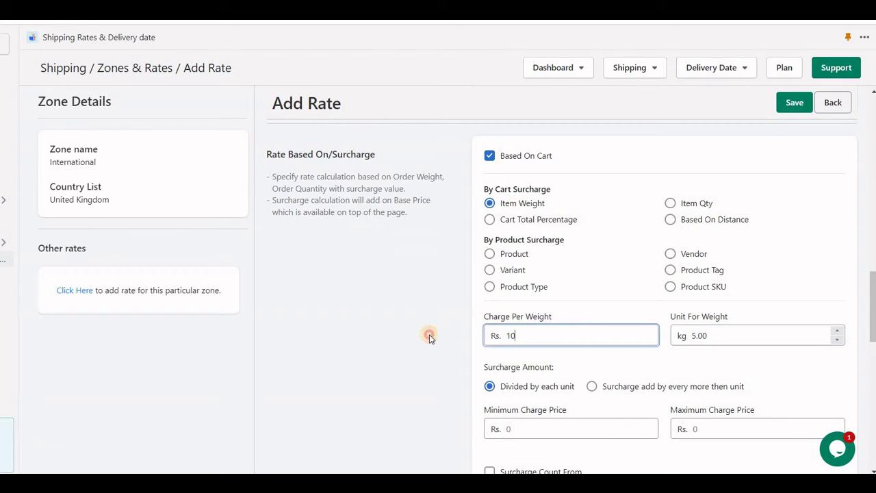
- Review the rate's base price and weight surcharge, and check worked example A for a 12 kg cart in the text notes
scroll(452, 373, "up", 10)
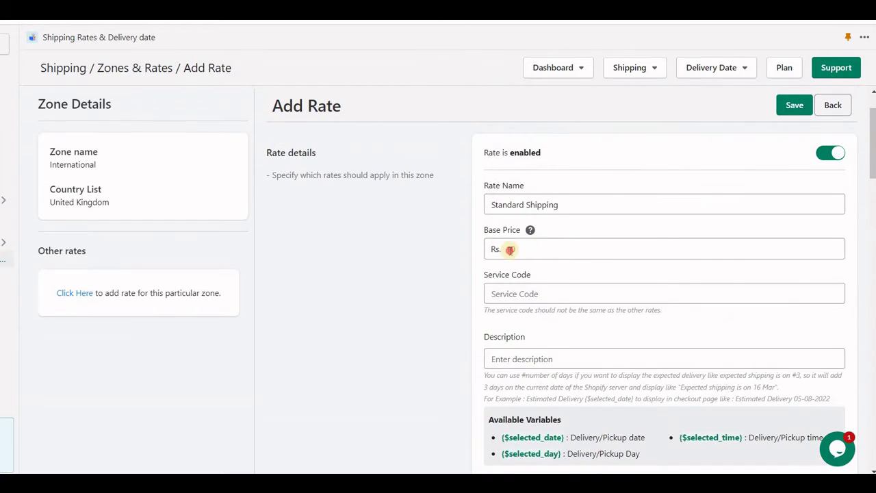
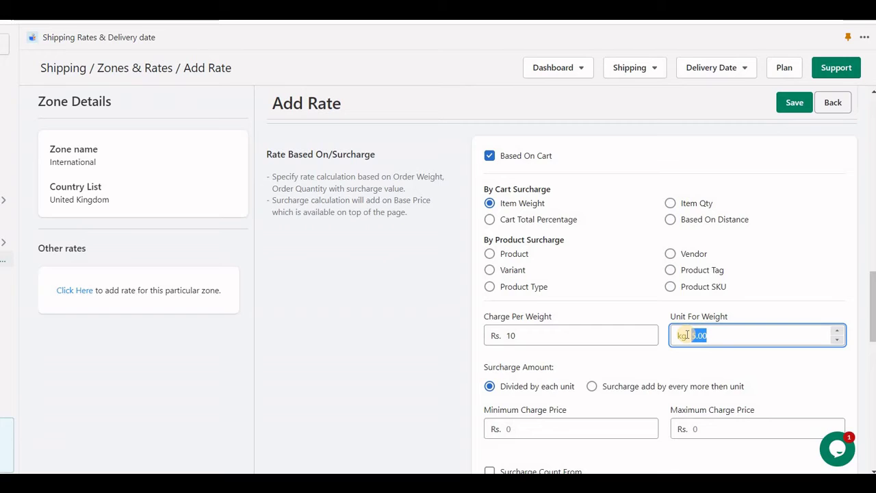
left_click(310, 256)
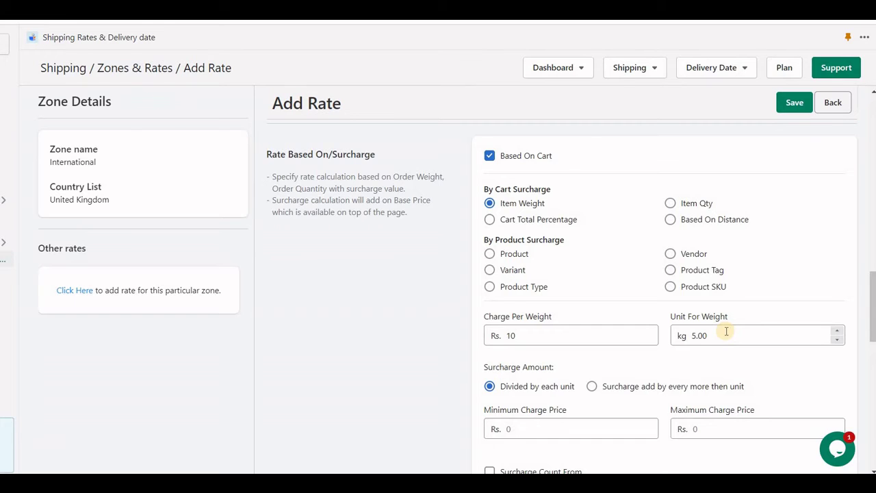
key("alt+Tab")
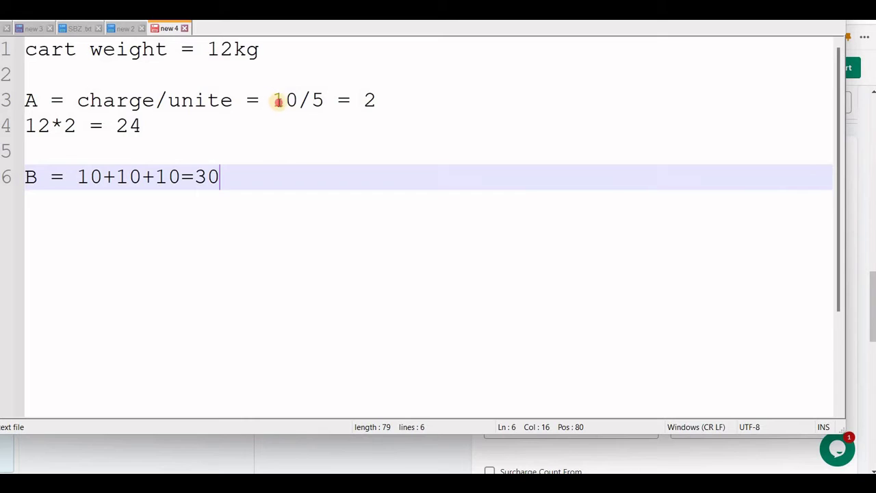
left_click_drag(278, 101, 300, 100)
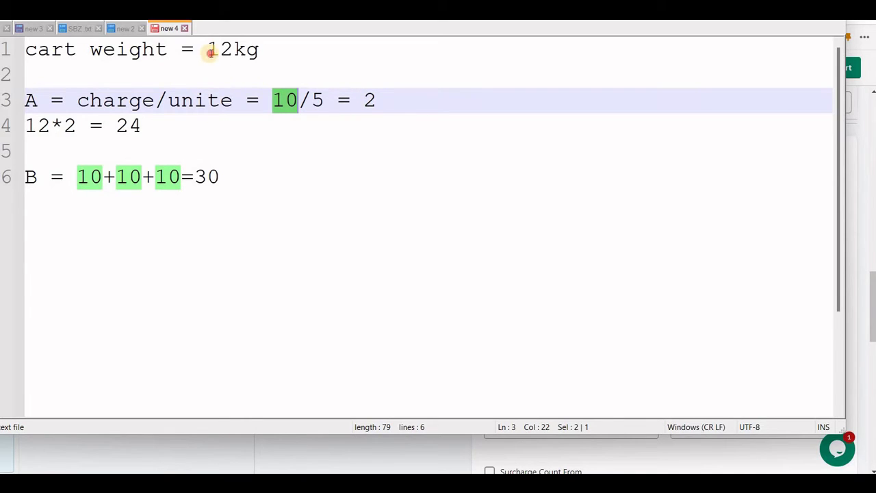
left_click(209, 50)
left_click_drag(209, 50, 233, 50)
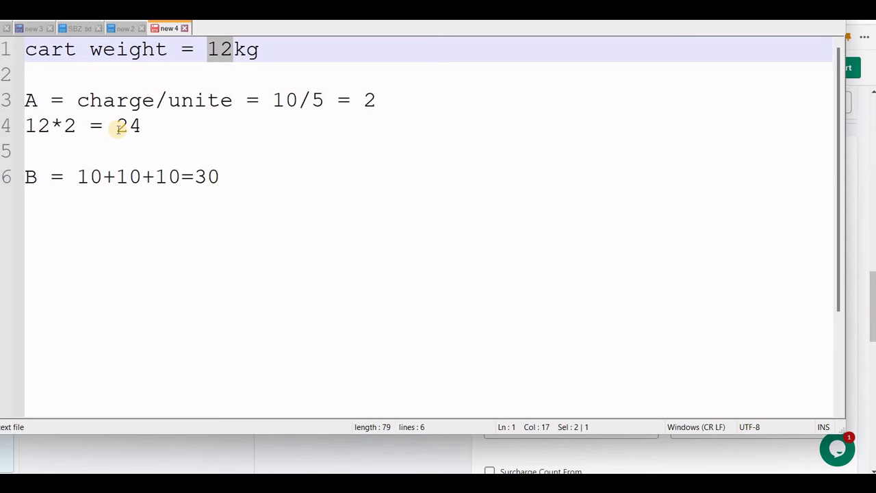
left_click_drag(118, 126, 148, 130)
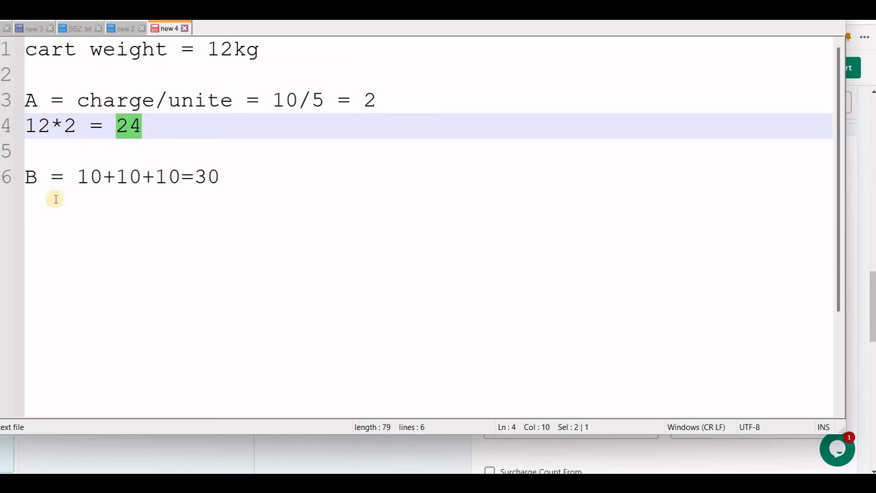
key("alt+Tab")
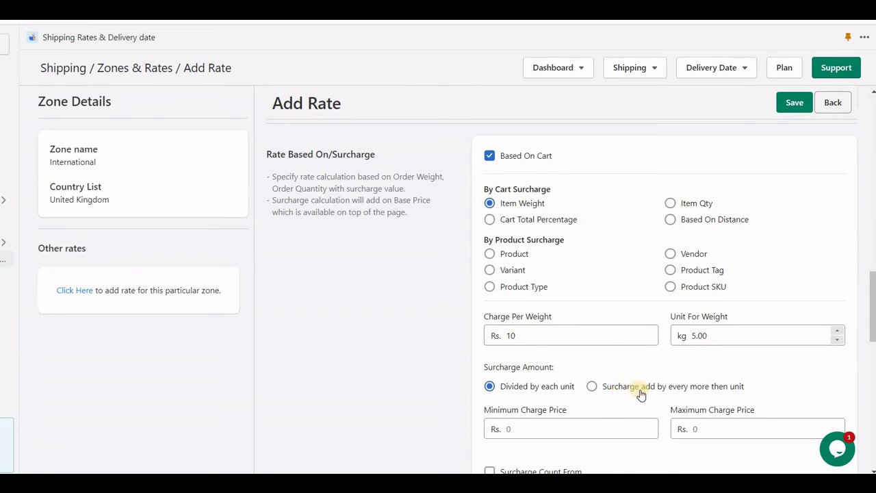
- Switch the surcharge amount to "Surcharge add by every more then unit" and compare it with example B in the text notes
left_click(670, 391)
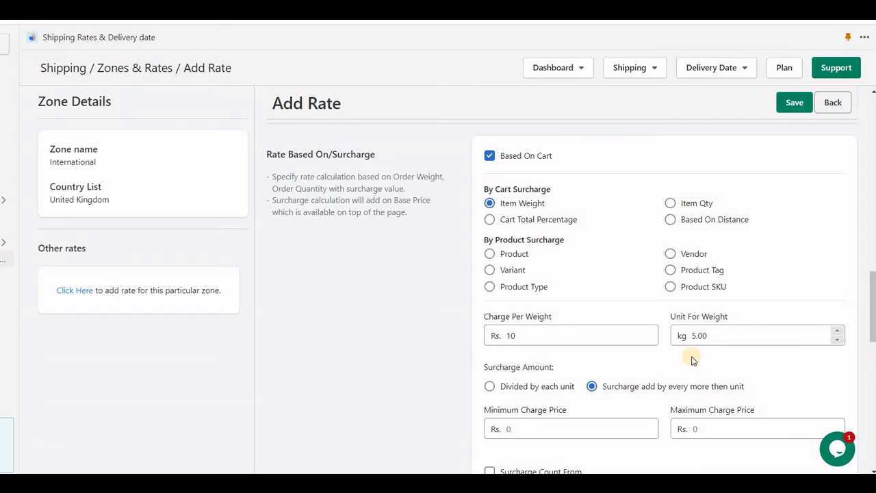
left_click_drag(720, 336, 672, 335)
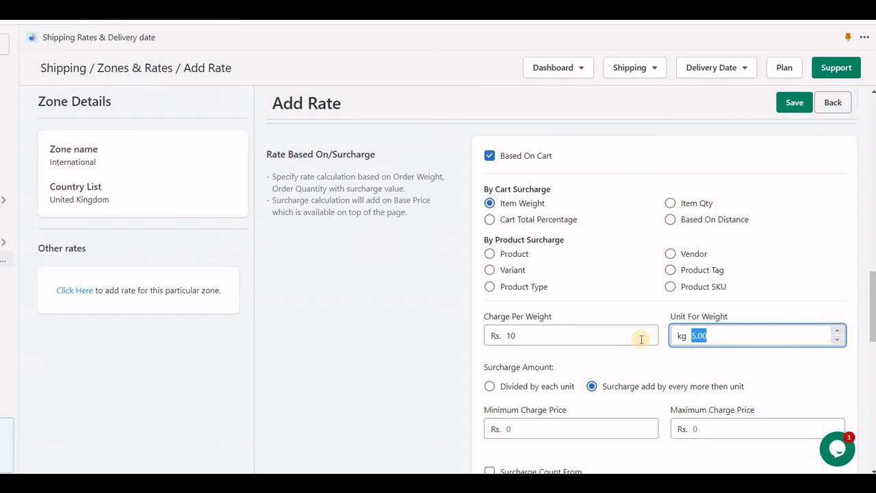
left_click(478, 344)
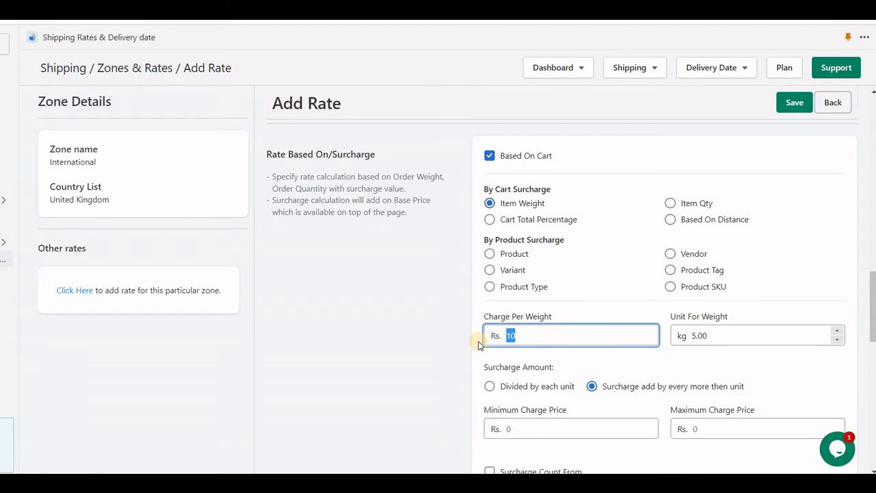
key("alt+Tab")
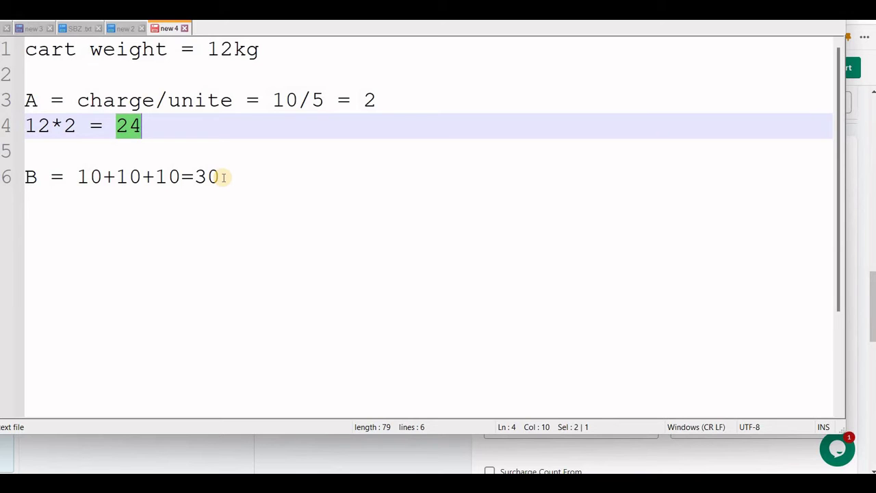
key("alt+Tab")
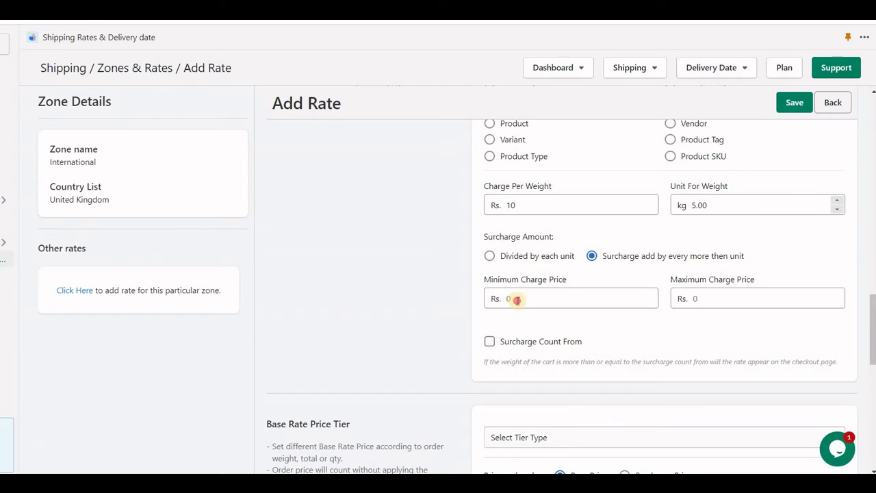
- Set the surcharge's minimum charge price to Rs. 15 and maximum to Rs. 100, and enable Surcharge Count From with 10
left_click(475, 303)
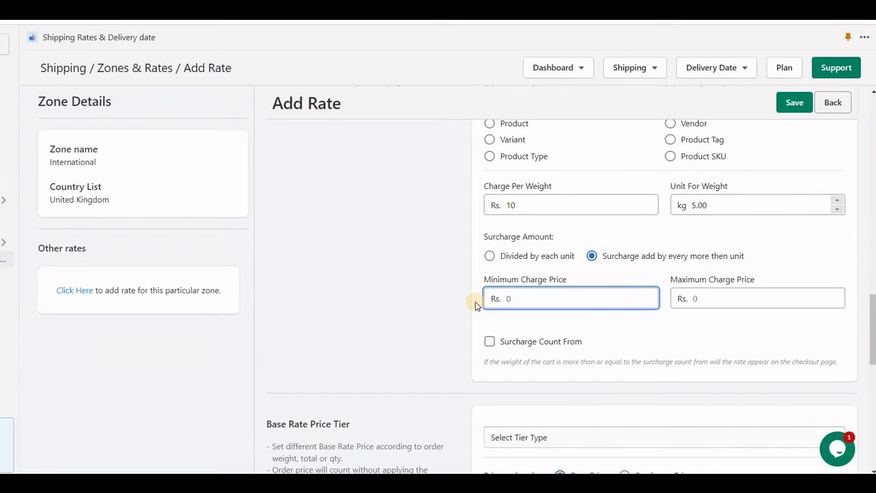
type("15")
key("Tab")
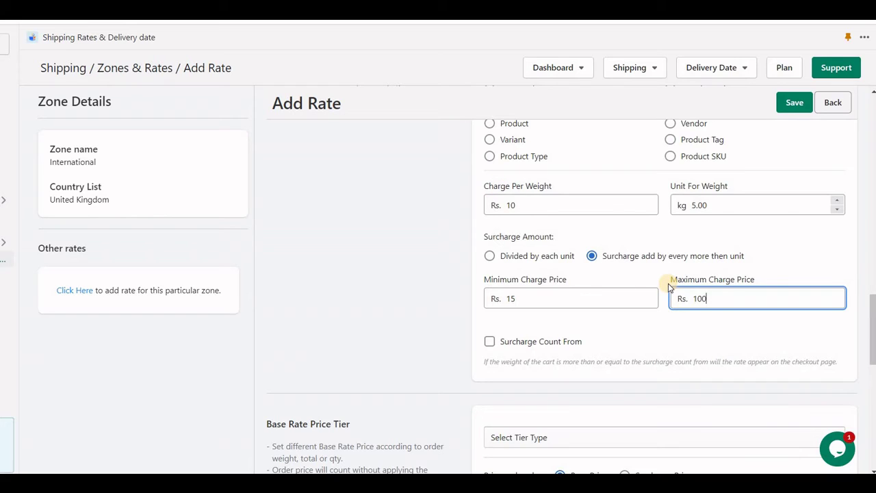
left_click(529, 345)
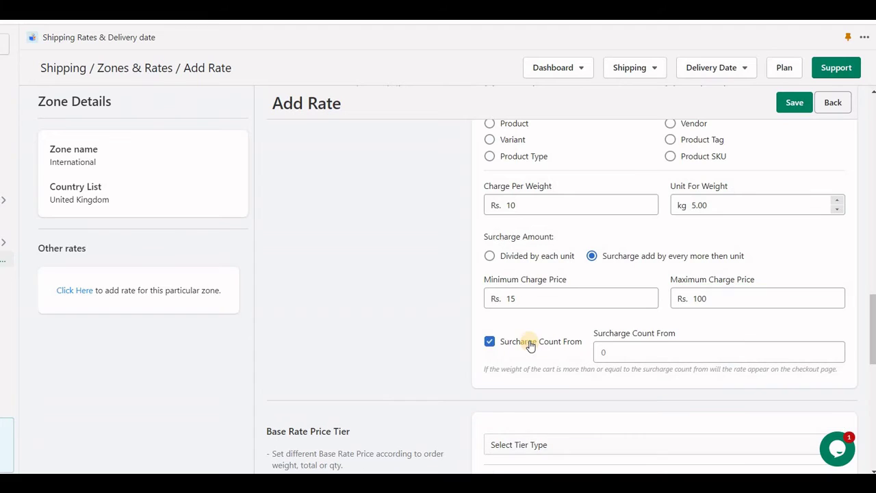
left_click(613, 351)
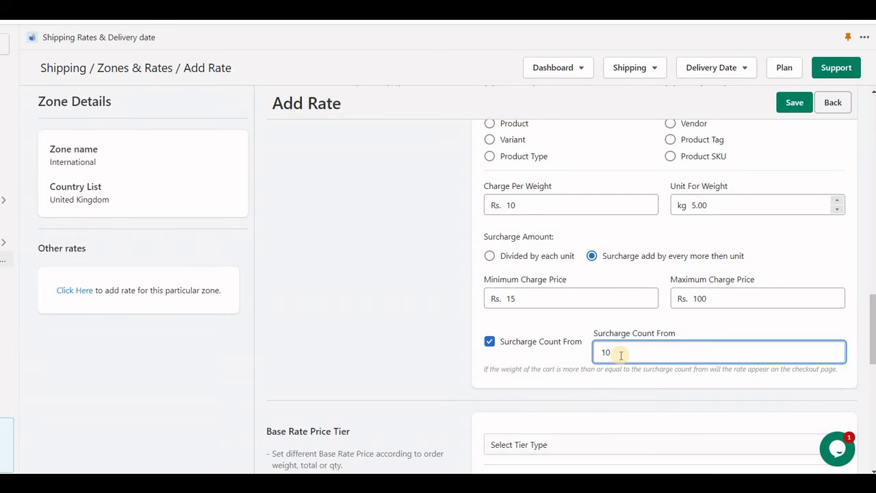
scroll(438, 315, "up", 2)
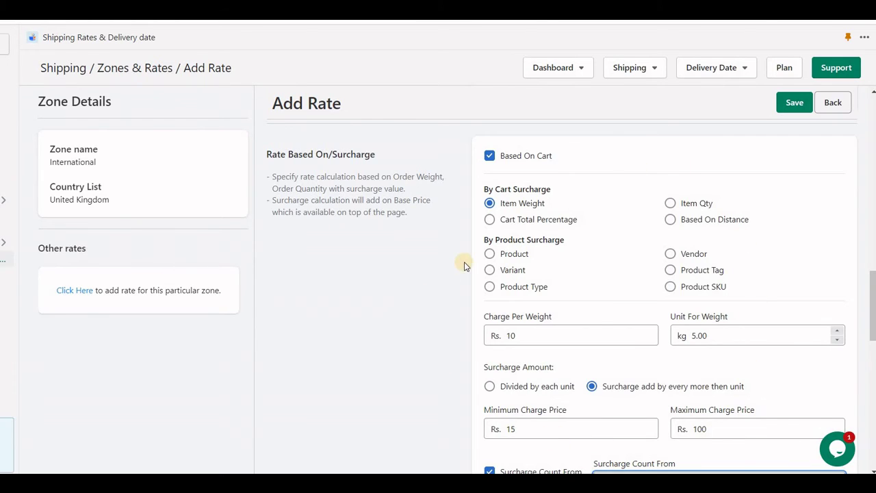
- Set the Base Rate Price Tier type to Order Weight and add two tiers that replace the base price
scroll(518, 176, "down", 8)
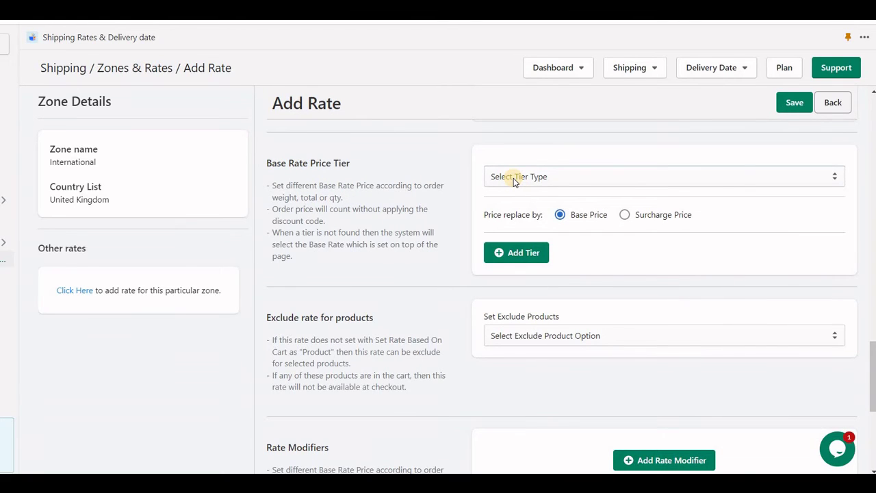
left_click(514, 178)
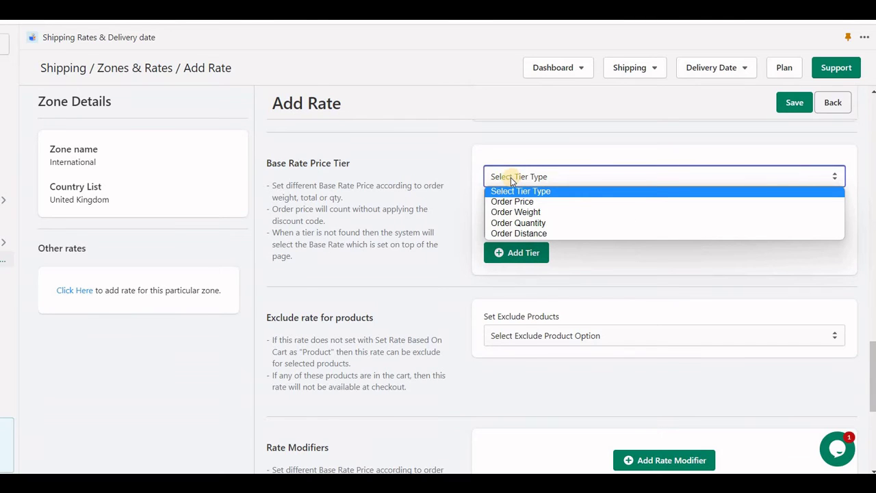
key("Down")
key("Down")
key("Down")
key("Down")
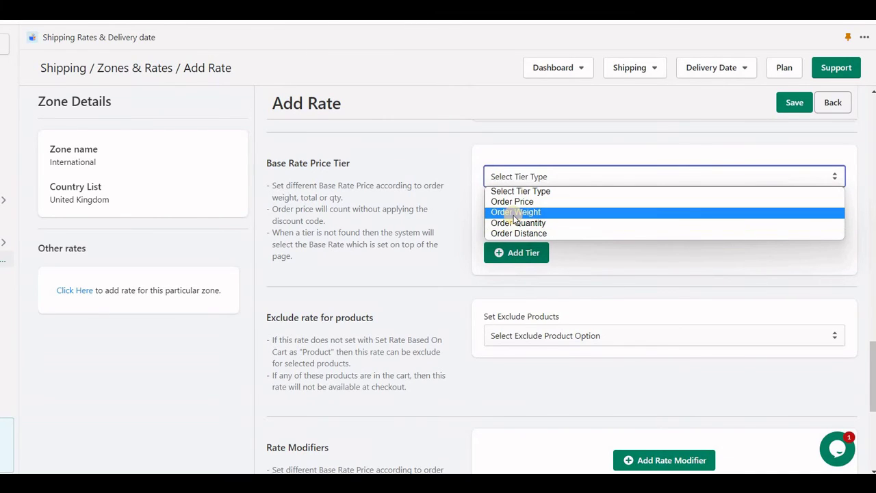
left_click(515, 214)
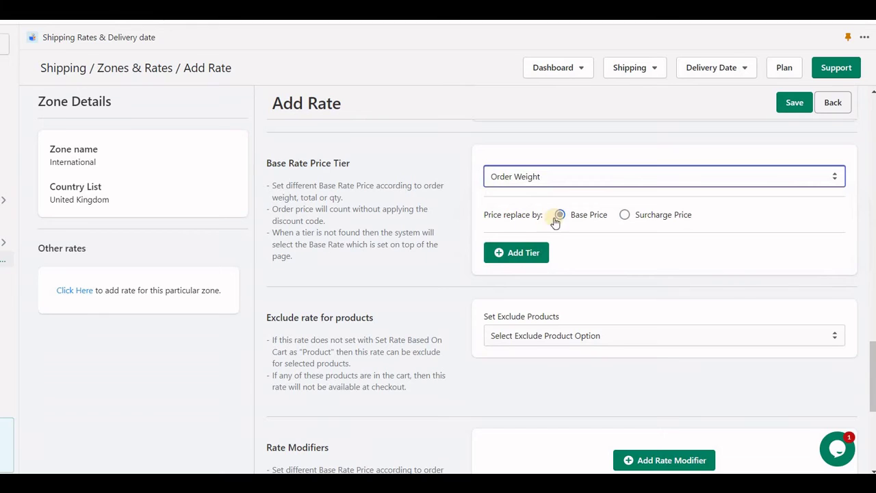
left_click(533, 260)
key("Return")
- Define the first tier with a weight range of 0 to 10 kg and a base price of Rs. 20
left_click(523, 268)
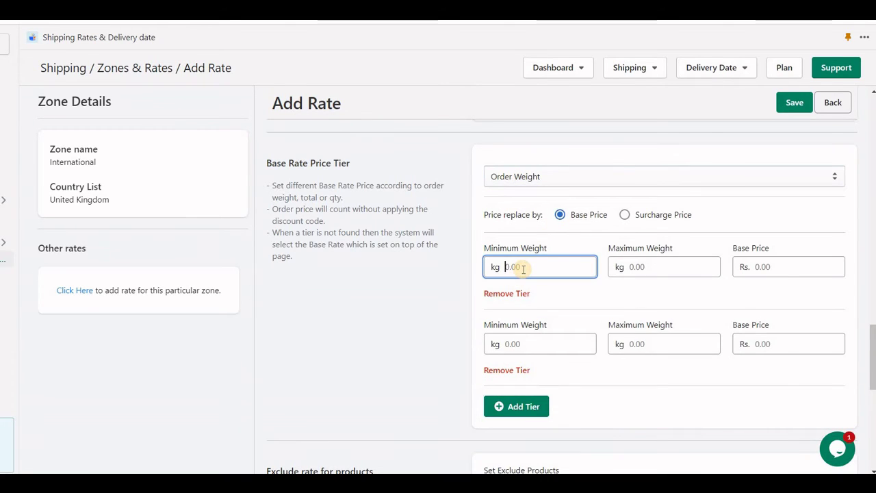
type("0")
key("Tab")
type("10")
key("Tab")
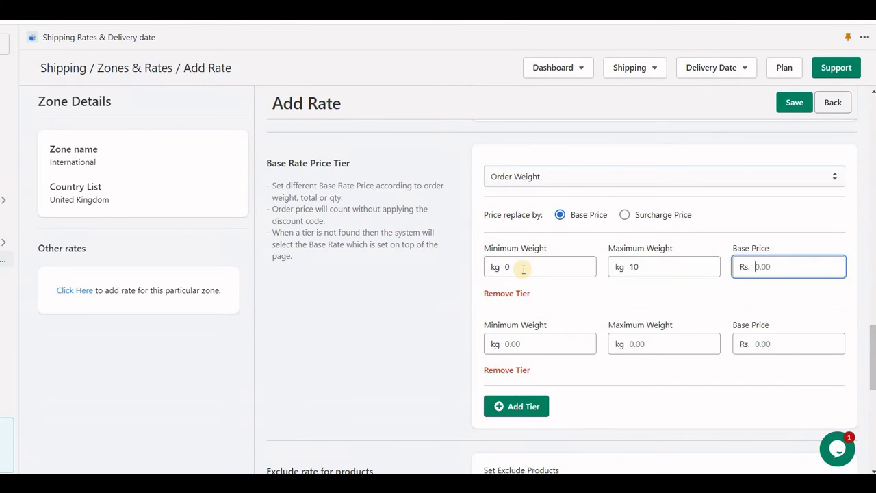
type("20")
- Define the second tier with a weight range of 10.01 to 20 kg and a base price of Rs. 30
key("Tab")
key("Tab")
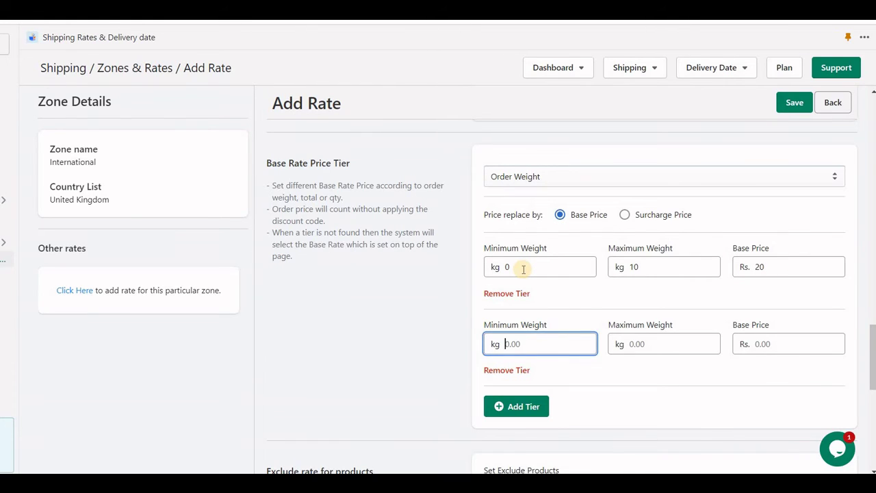
type("10.01")
key("Tab")
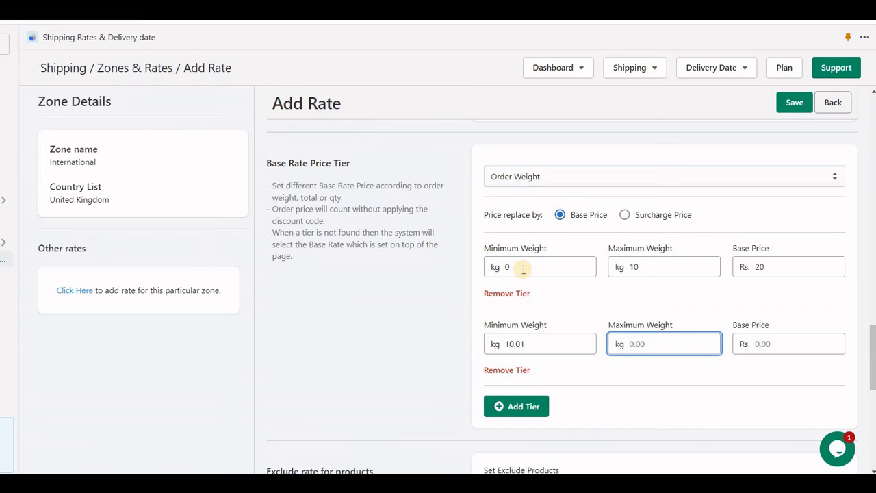
type("20")
key("Tab")
type("30")
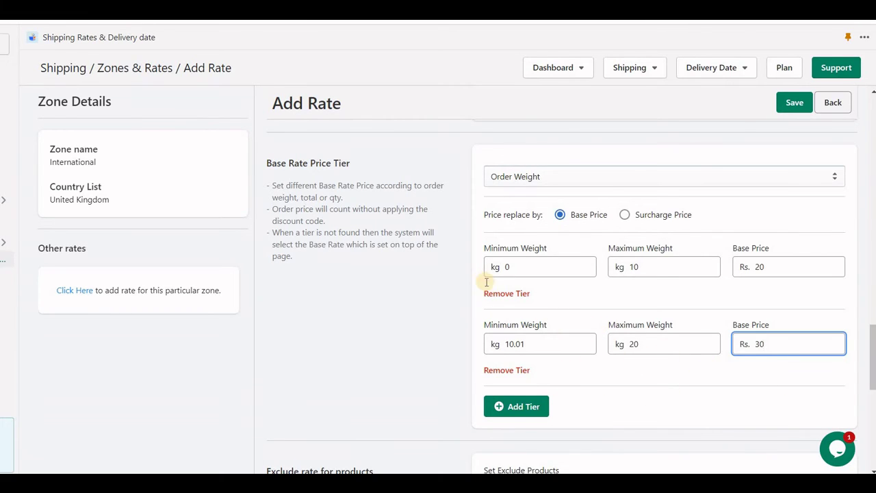
- Compare the rate's main base price with the base prices of the order weight tiers
scroll(485, 280, "up", 15)
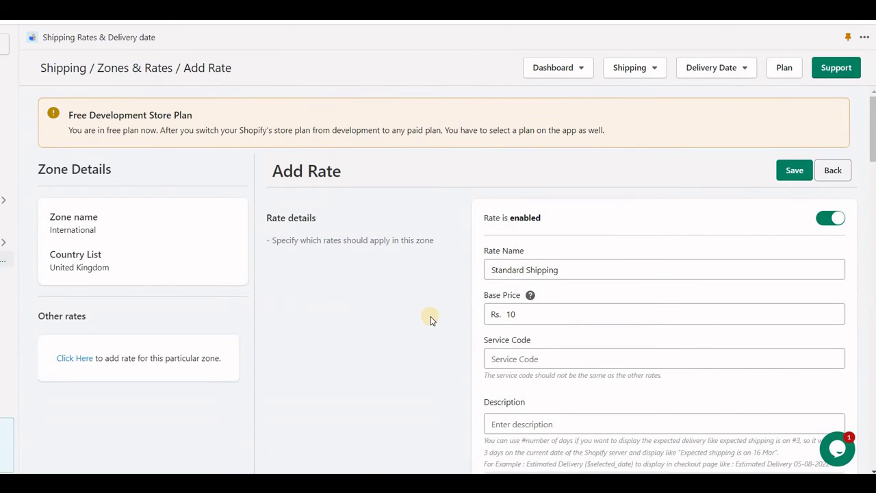
scroll(432, 323, "down", 10)
scroll(434, 327, "down", 6)
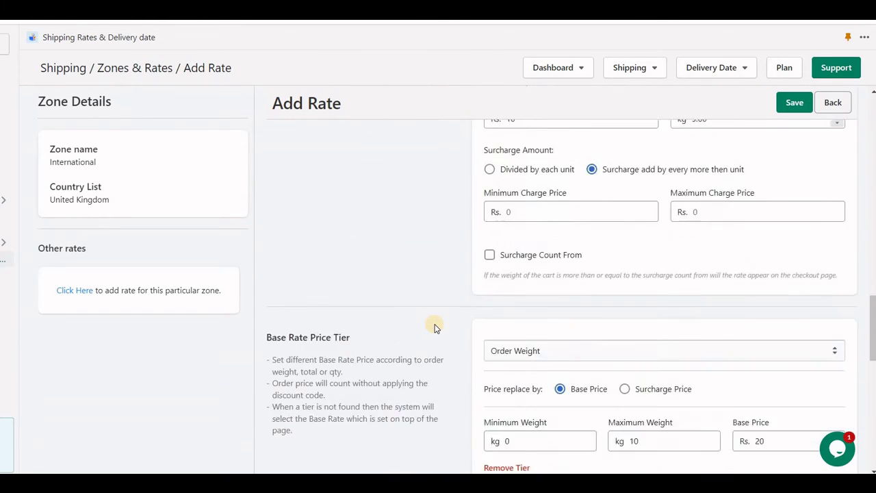
scroll(434, 327, "up", 1)
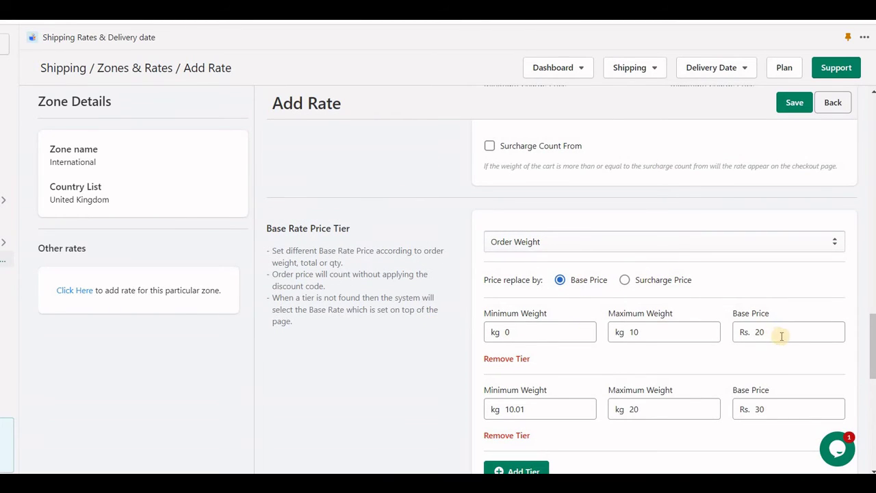
key("Tab")
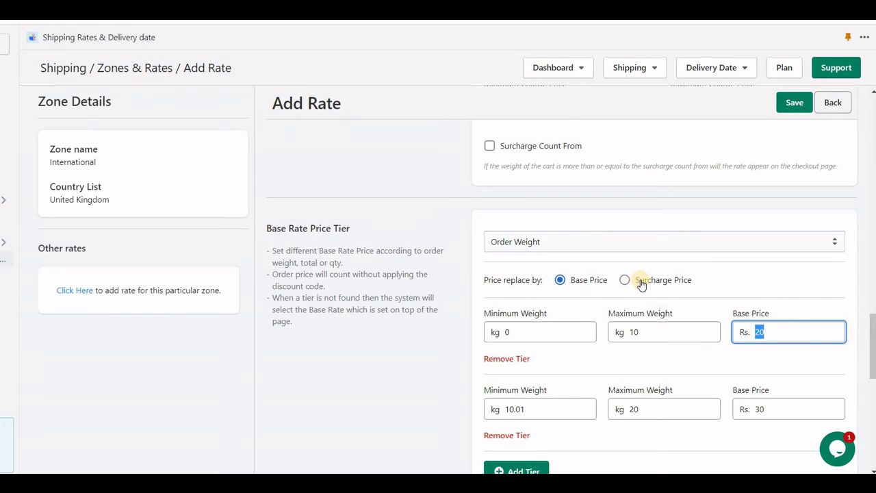
- Turn off the Based On Cart surcharge so that only the order weight tiers adjust the rate's base price
scroll(705, 342, "up", 2)
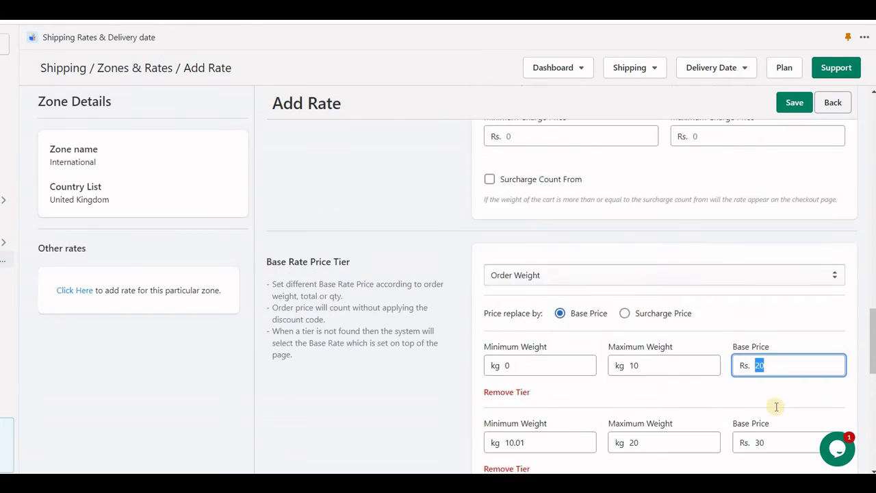
key("Right")
scroll(528, 265, "up", 4)
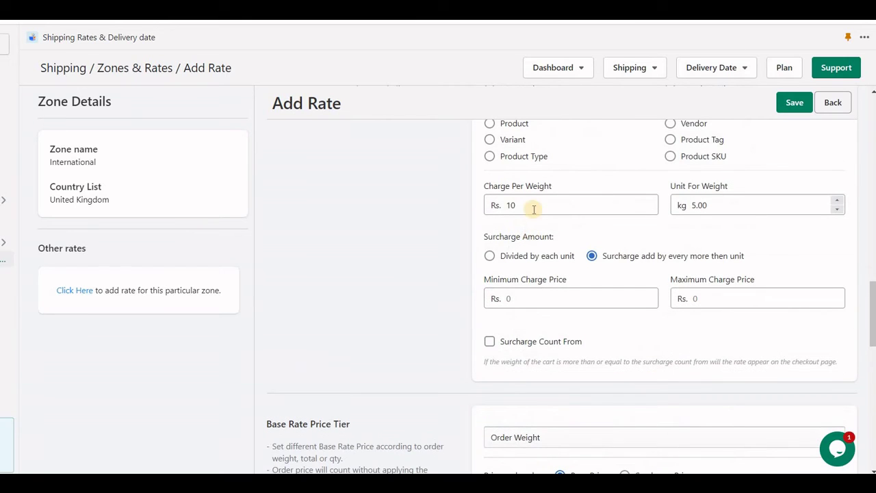
double_click(466, 207)
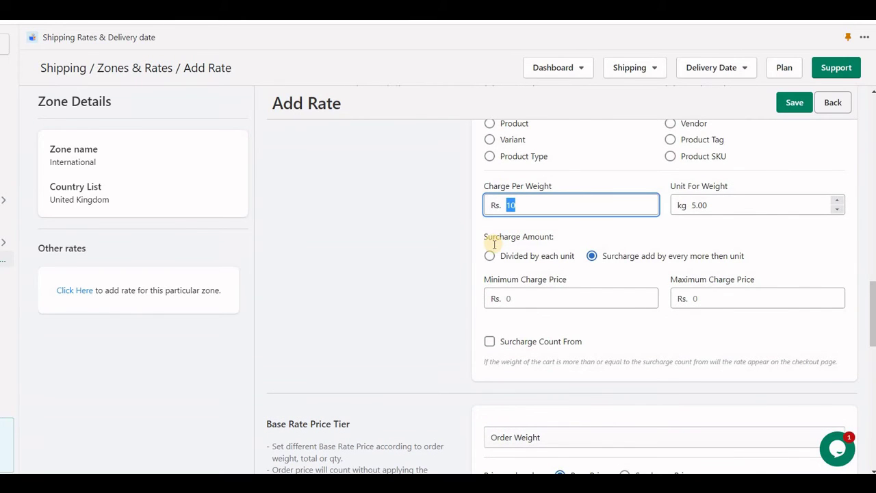
scroll(493, 226, "up", 6)
left_click(498, 221)
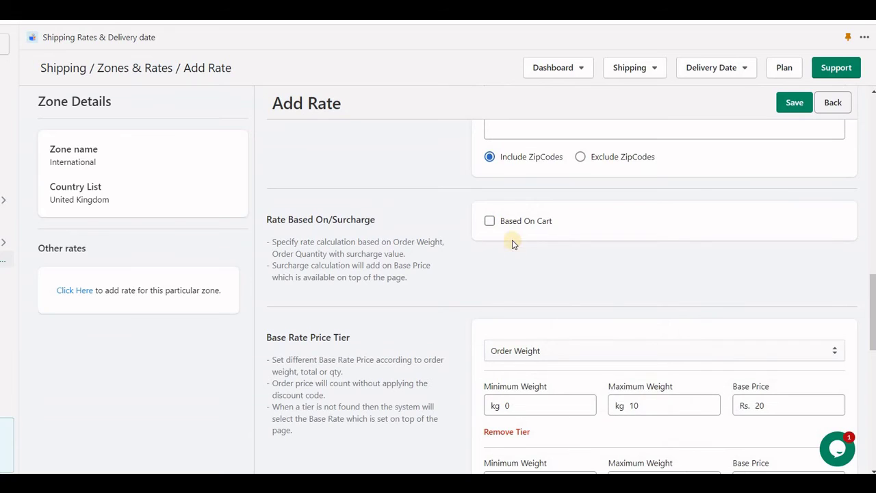
scroll(712, 245, "down", 4)
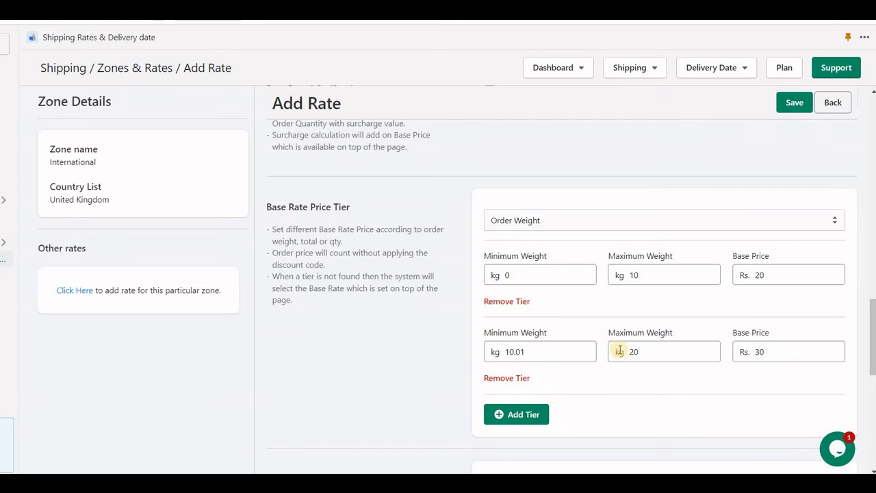
scroll(438, 273, "up", 10)
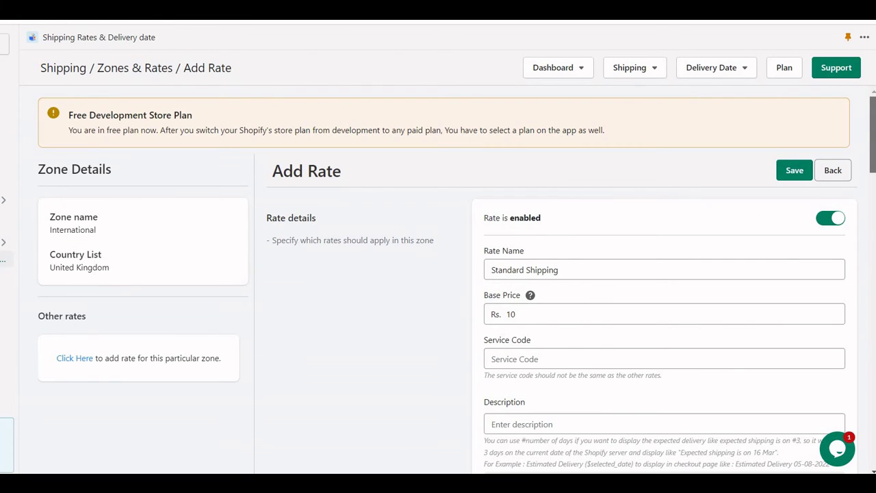
scroll(668, 356, "down", 10)
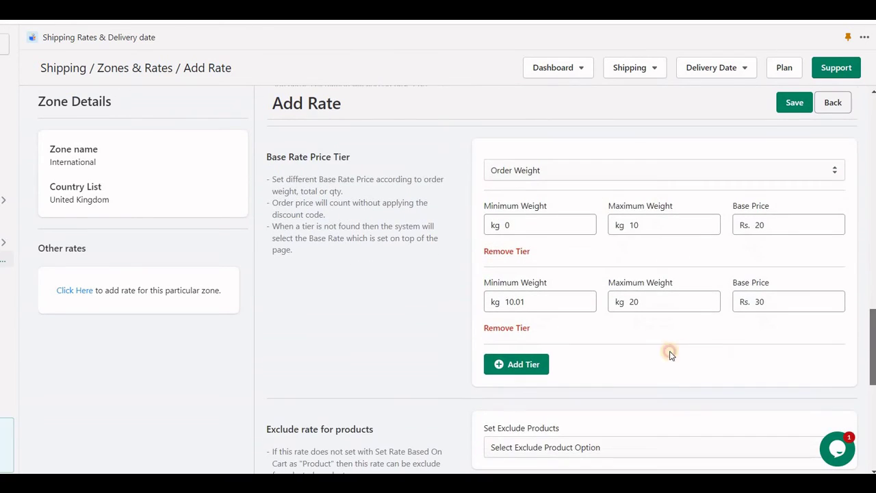
scroll(668, 356, "down", 3)
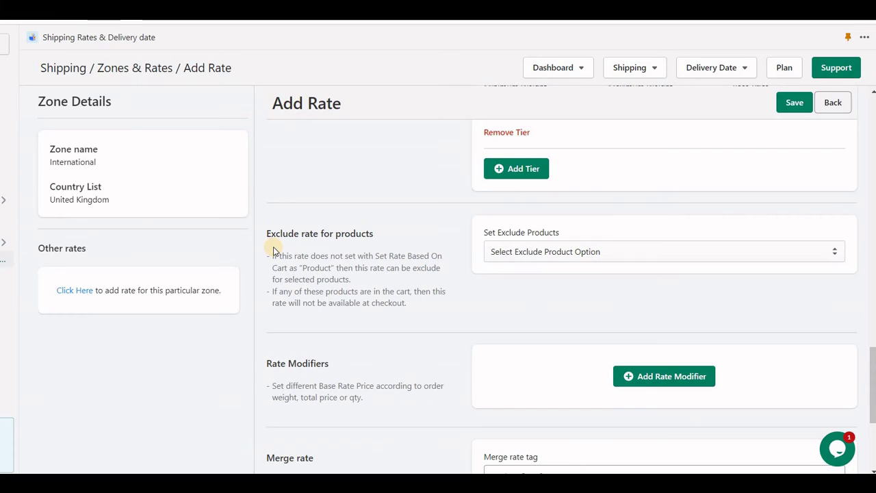
left_click(531, 259)
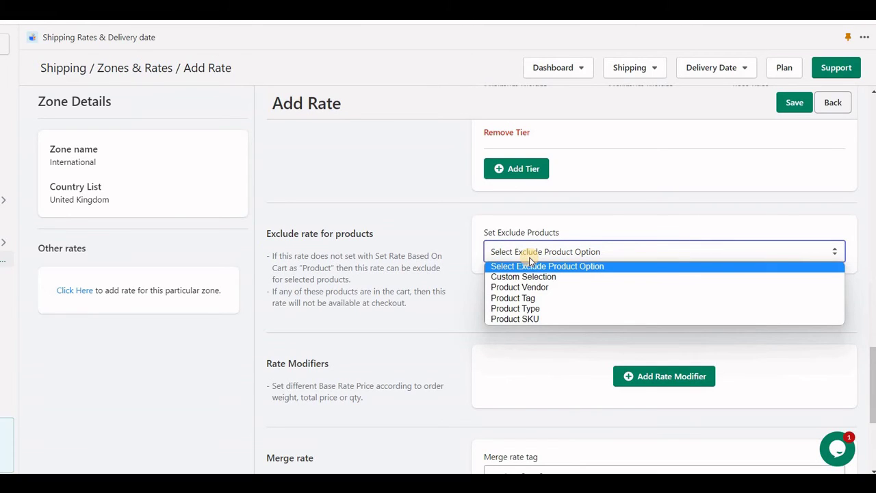
left_click(522, 299)
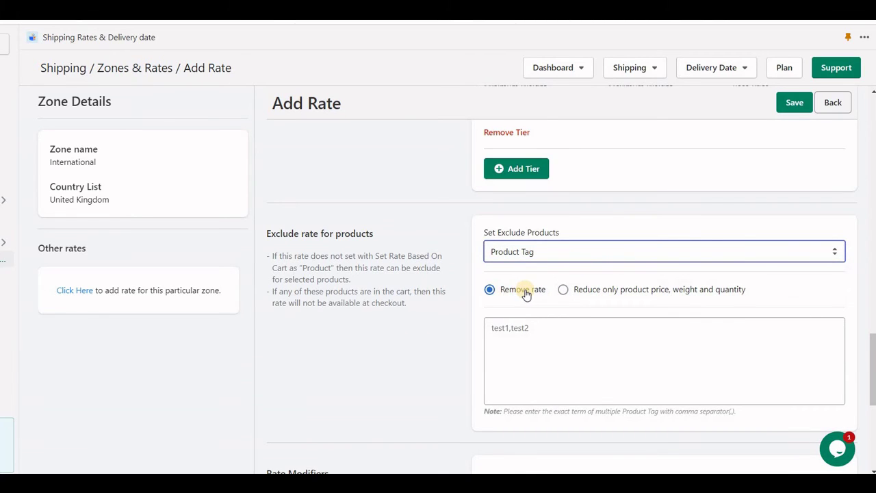
left_click(521, 340)
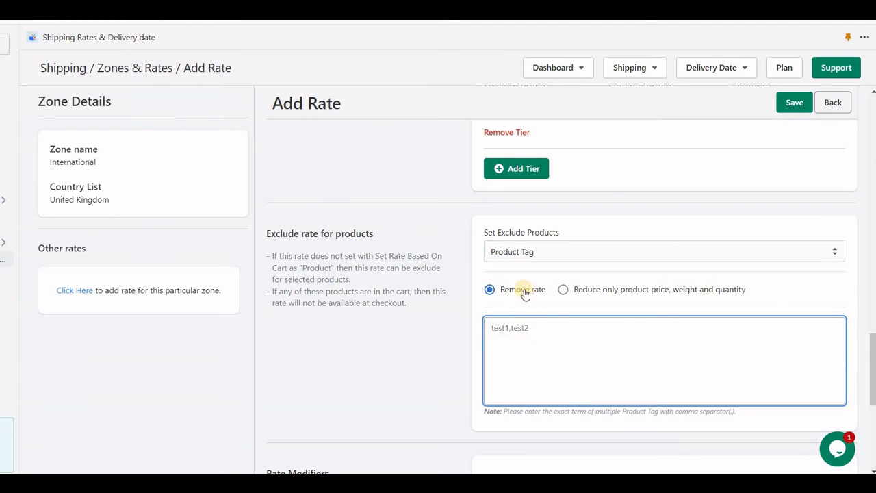
left_click(520, 254)
left_click(523, 267)
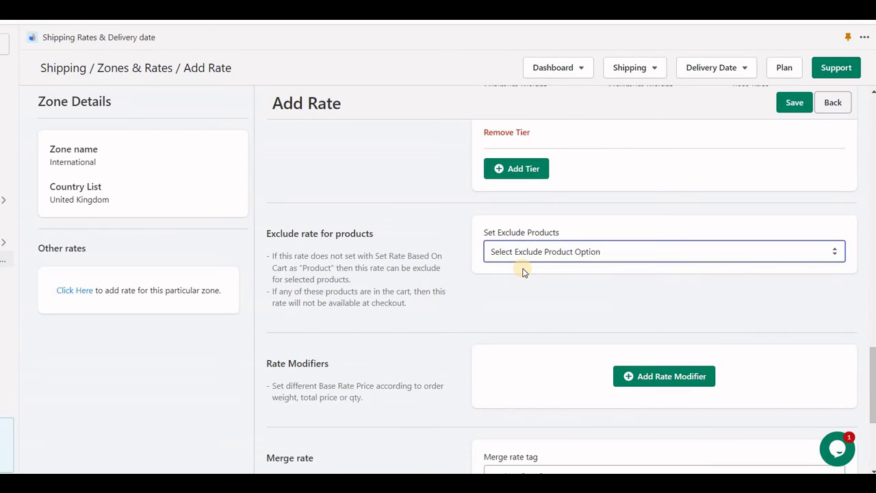
- Add a rate modifier to the Standard Shipping rate and name it Free
scroll(522, 270, "down", 2)
scroll(452, 258, "down", 1)
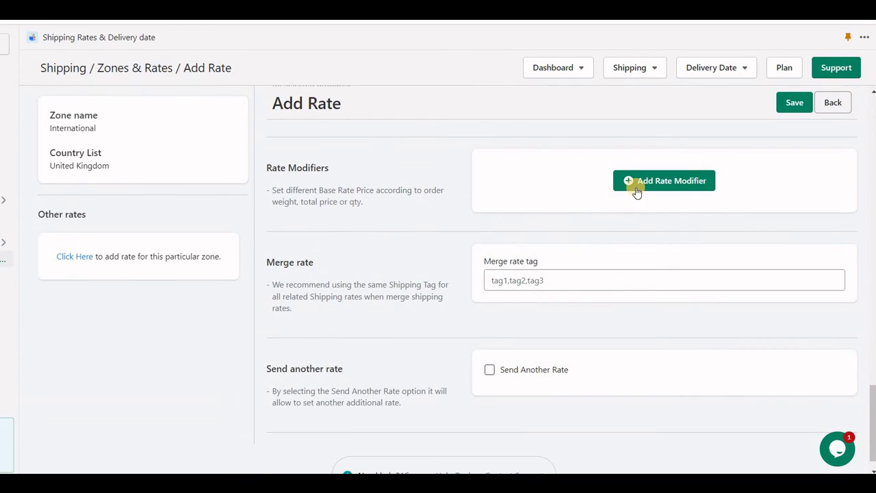
left_click(661, 181)
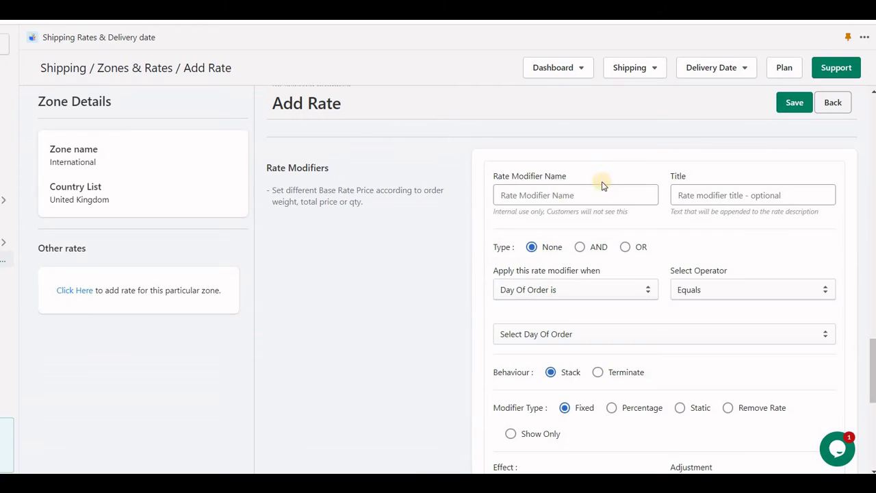
left_click(559, 195)
type("Free")
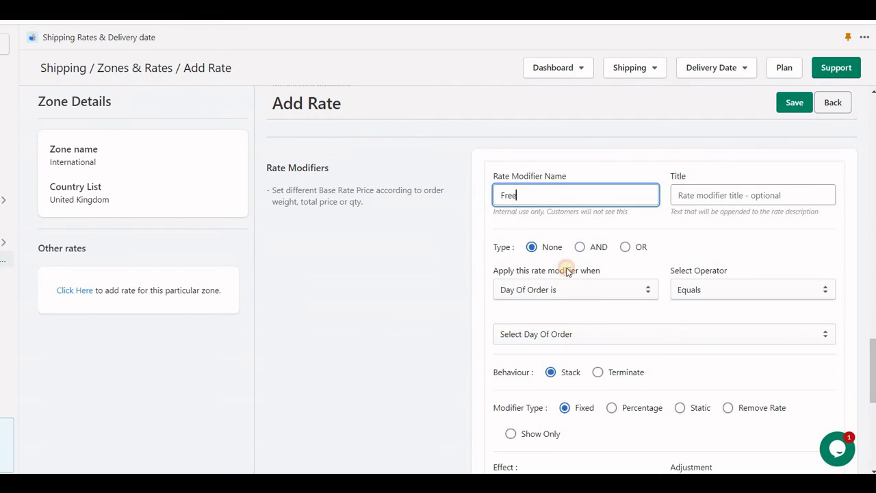
- Set the Free modifier to apply when Price is Greater than or equal to 500
left_click(568, 289)
left_click(524, 102)
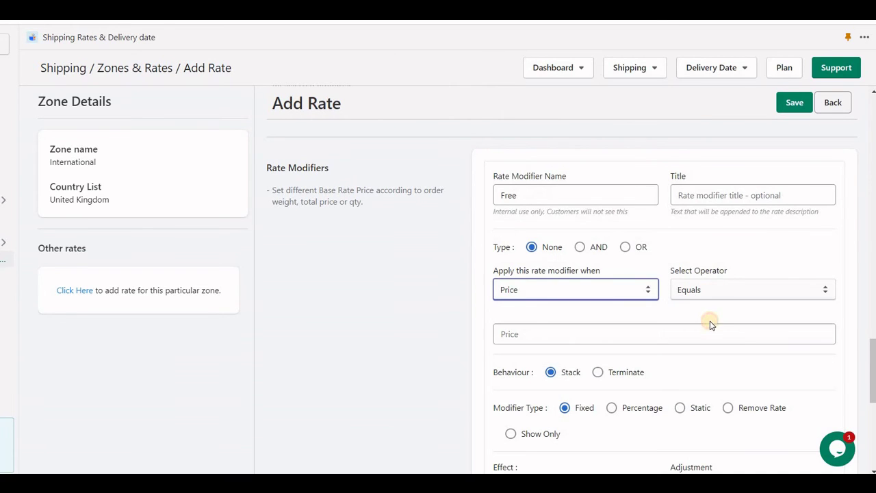
left_click(712, 289)
left_click(712, 324)
left_click(618, 338)
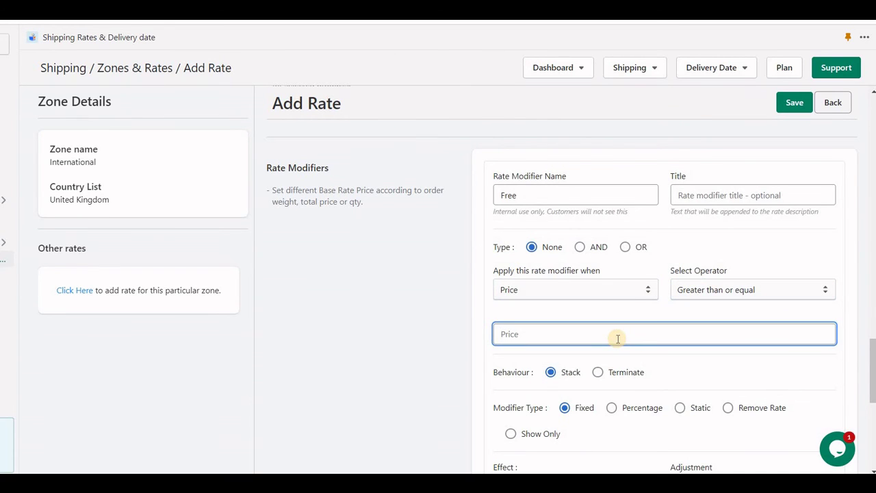
type("500")
- Set the Free modifier's type to Percentage with a Decrease effect and an adjustment of 100
scroll(617, 338, "down", 1)
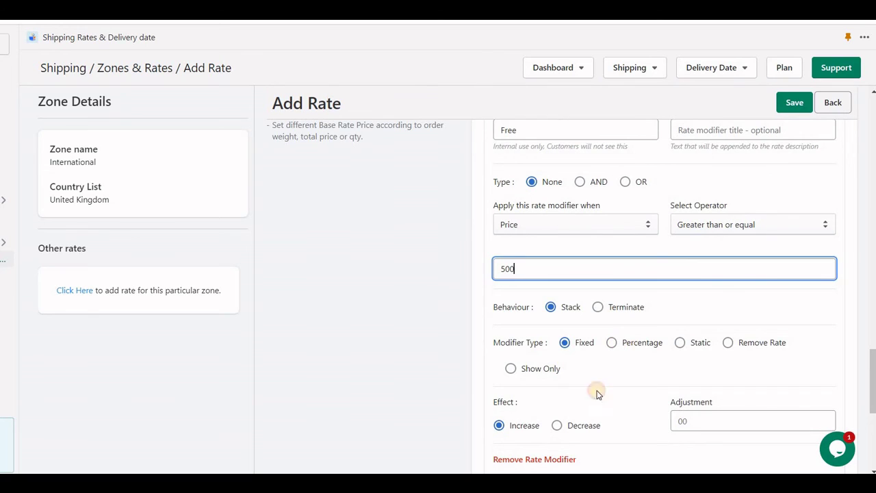
left_click(611, 342)
left_click(583, 425)
left_click(683, 420)
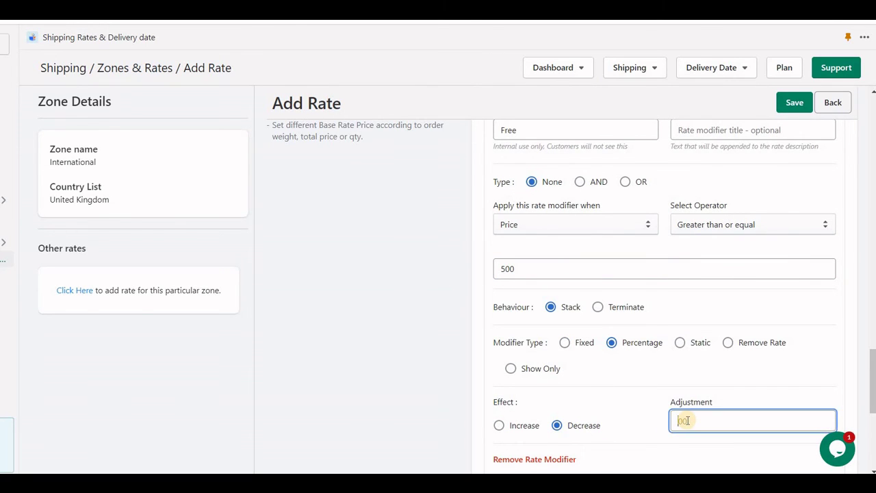
type("100")
left_click(450, 341)
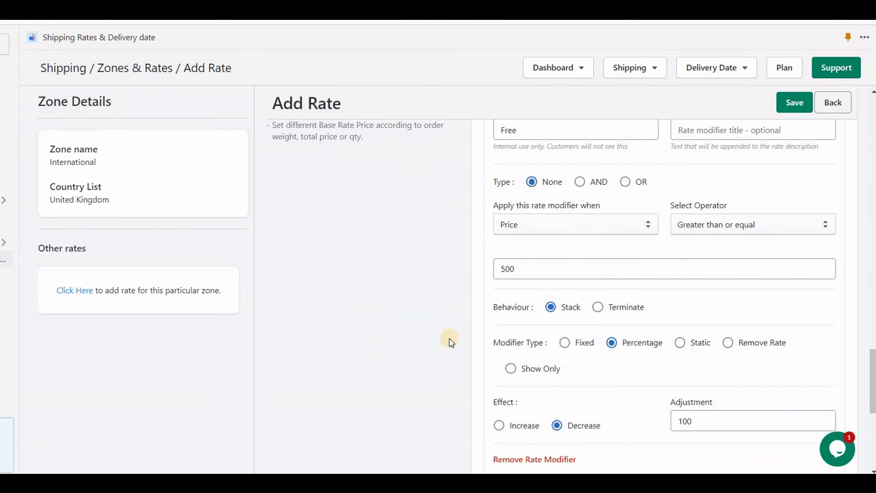
- Review the Free modifier's condition and adjustment, and examine the Merge rate tag option
scroll(560, 299, "up", 1)
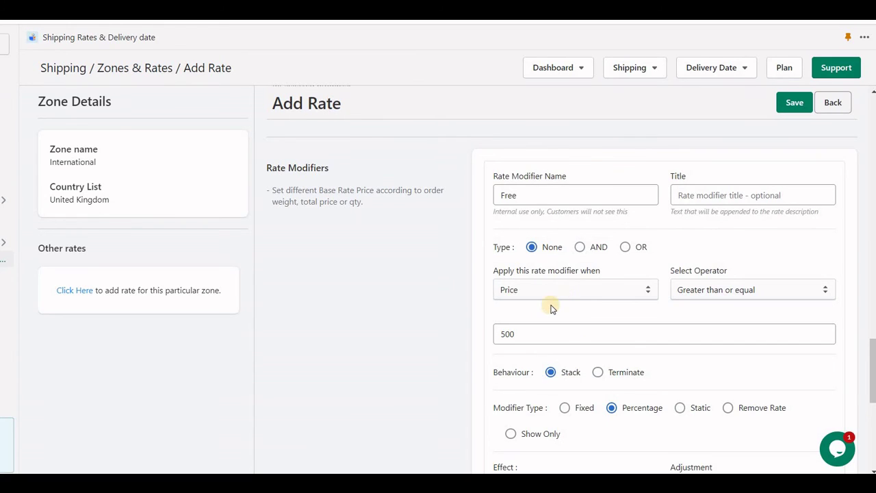
scroll(550, 312, "up", 1)
scroll(550, 314, "down", 6)
scroll(549, 317, "down", 8)
scroll(548, 308, "down", 4)
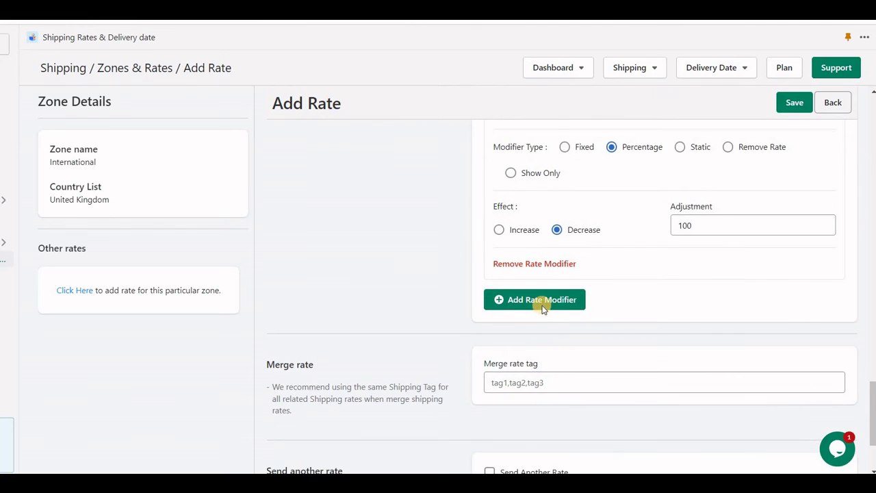
scroll(299, 347, "down", 1)
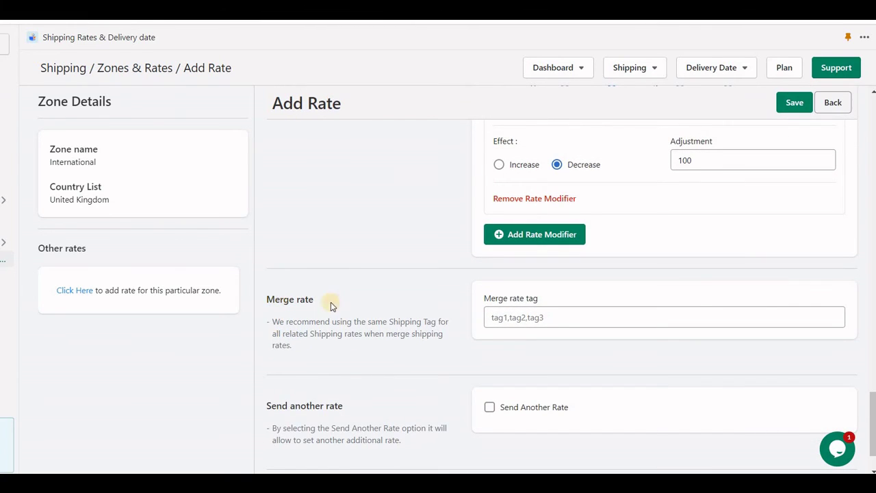
left_click(537, 318)
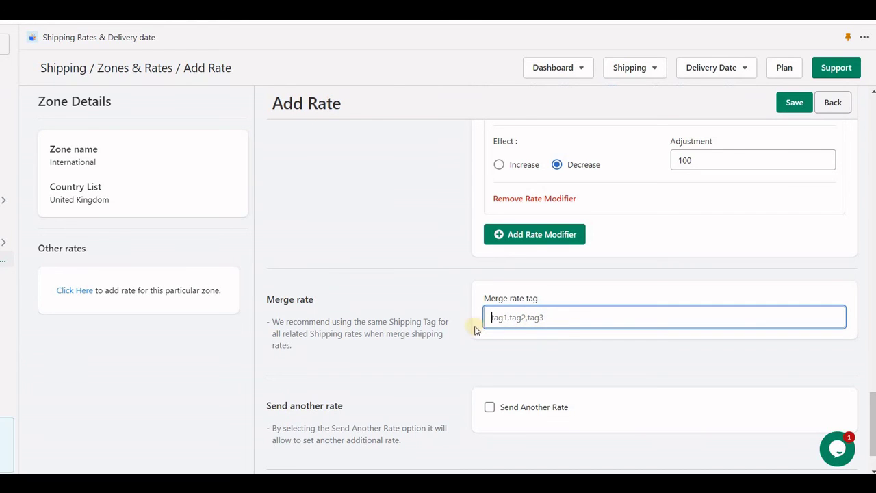
left_click(392, 306)
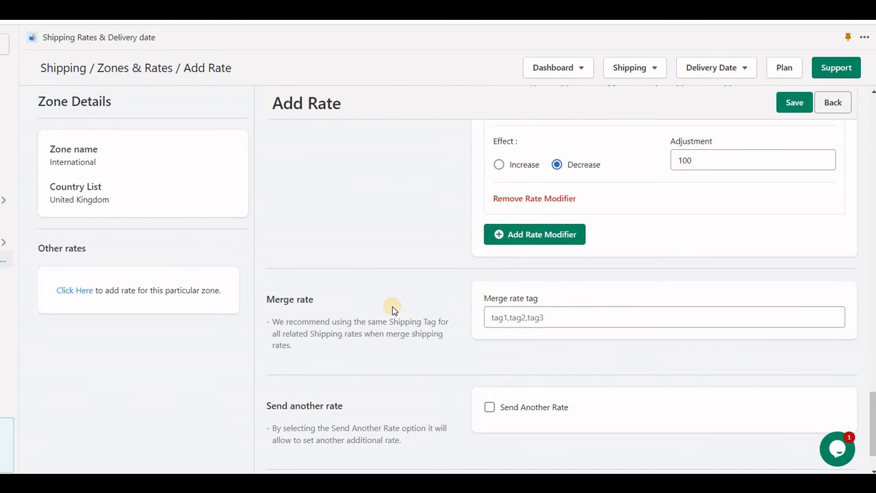
- Enable Send Another Rate and define an additional rate named Express with the description Next day delivery
scroll(392, 306, "down", 1)
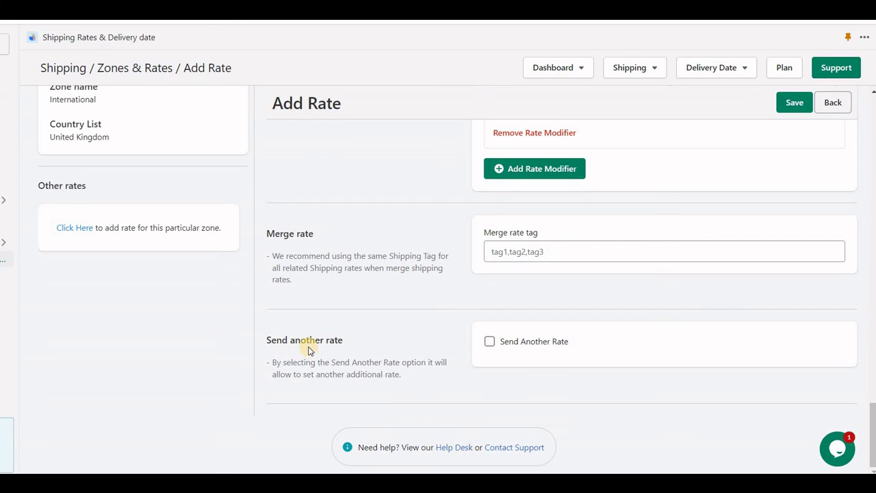
left_click(499, 347)
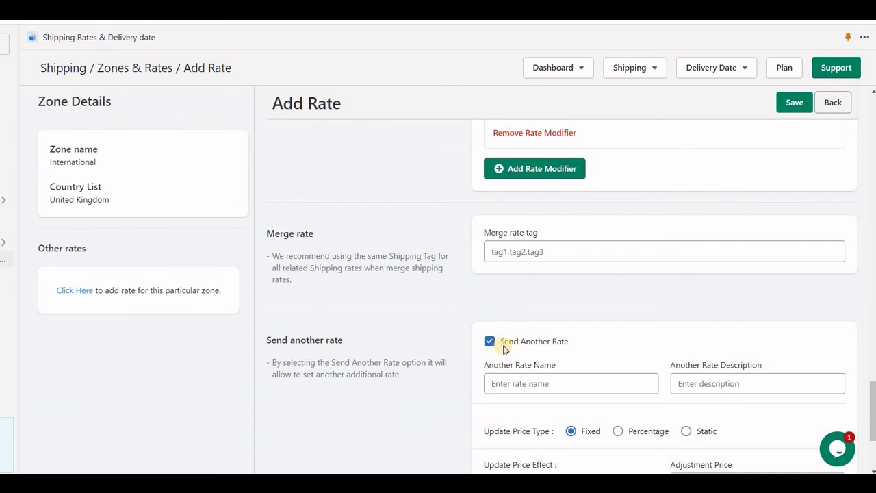
scroll(501, 348, "down", 1)
left_click(520, 319)
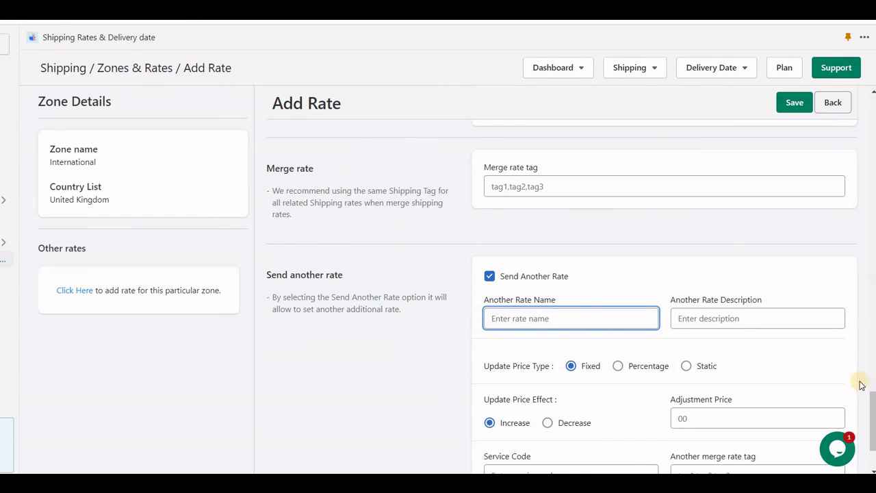
mouse_move(873, 419)
left_mouse_down()
mouse_move(873, 127)
mouse_move(873, 404)
left_mouse_up()
scroll(561, 308, "down", 2)
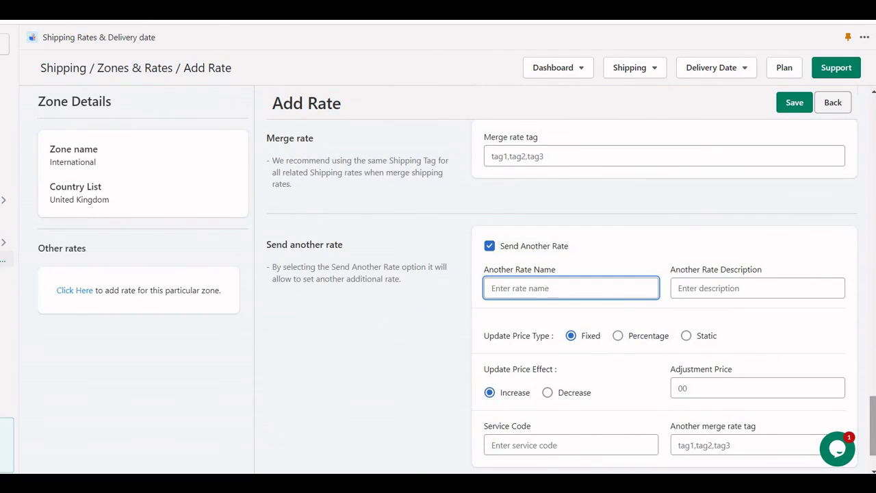
type("Express")
key("Tab")
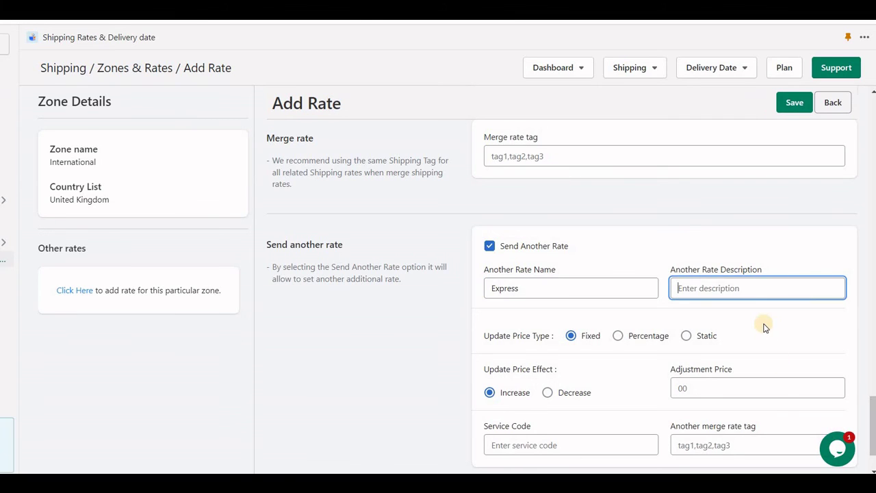
type("Next day delivery")
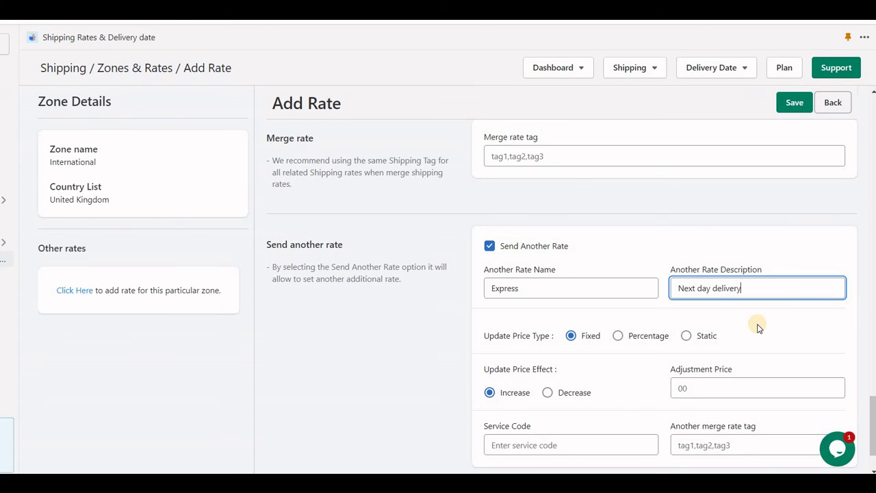
- Keep the Express rate's price update as a Fixed Increase and set its adjustment price to 50
scroll(758, 327, "down", 1)
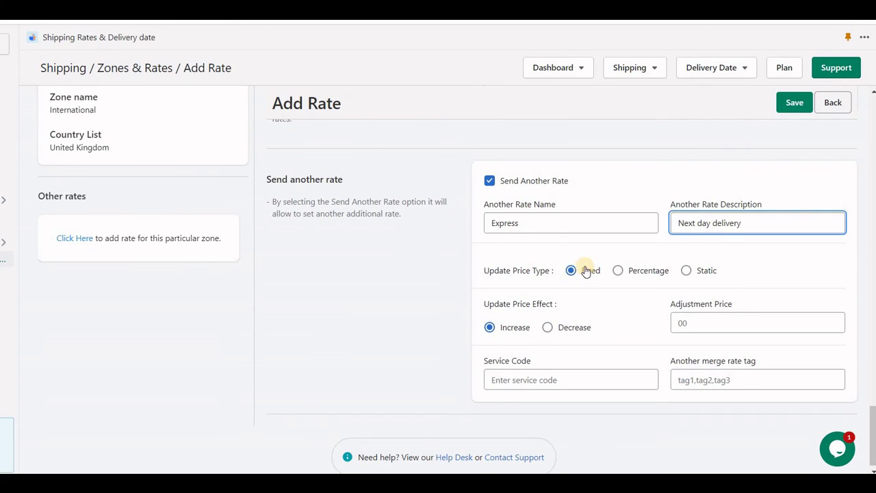
left_click(620, 271)
left_click(686, 271)
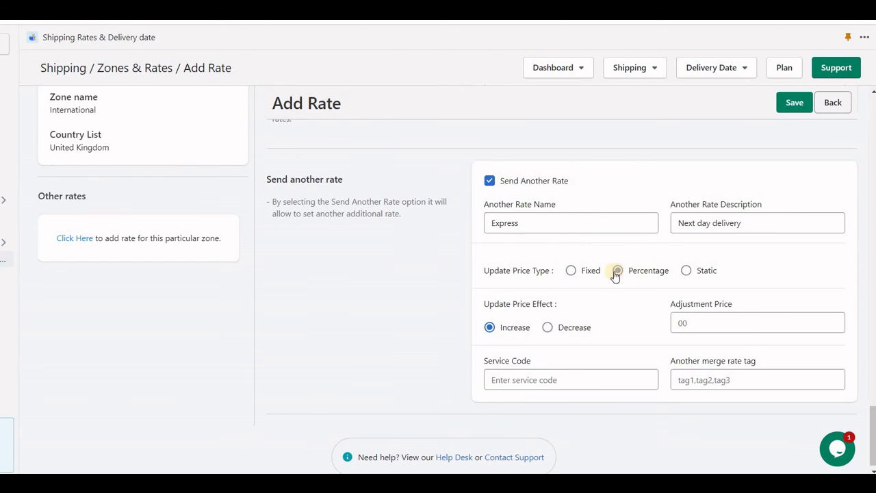
key("Right")
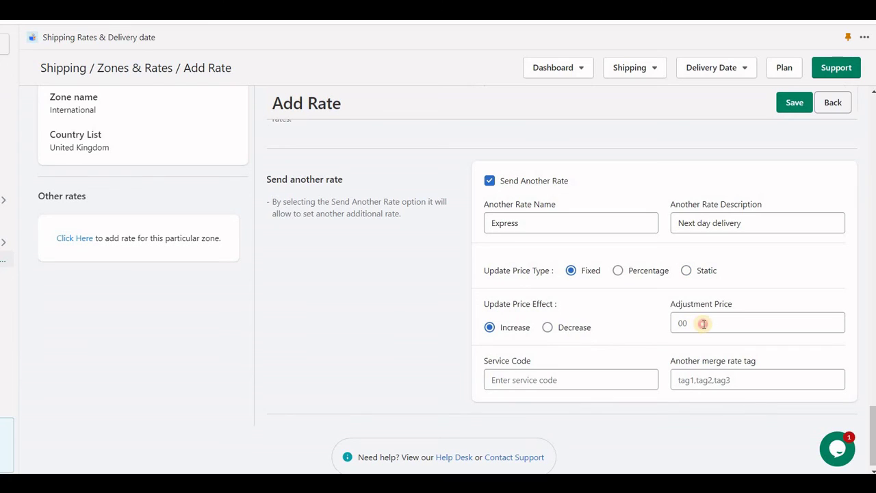
left_click(703, 323)
type("50")
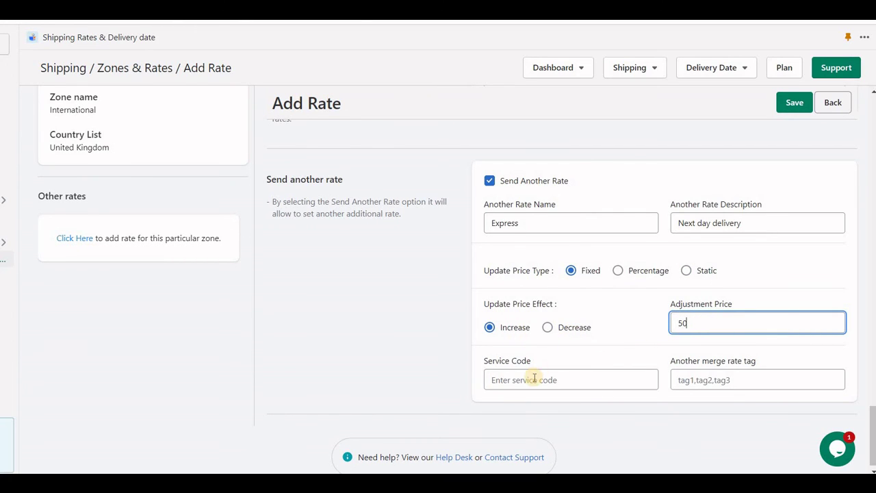
- Save the new International zone rate with its additional Express rate
left_click(794, 102)
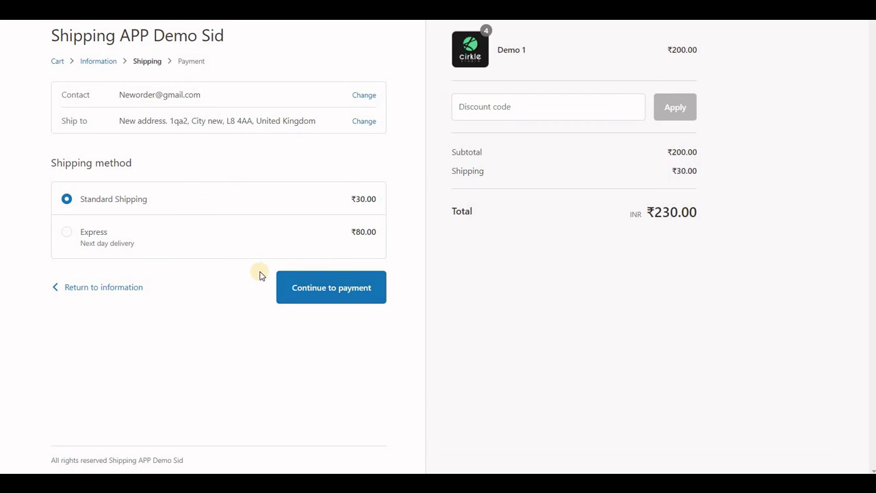
- Test the rate at checkout by changing the United Kingdom shipping address to an L1 postcode and continuing to shipping
left_click(366, 126)
left_click(236, 354)
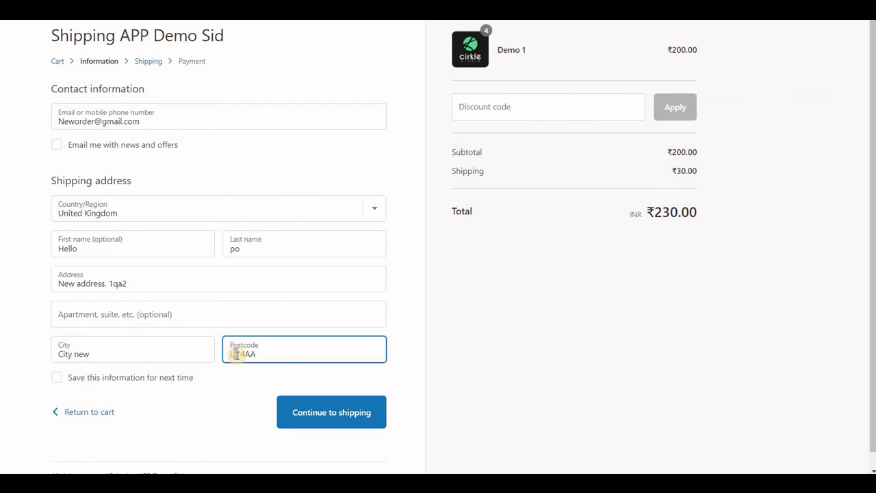
left_click(326, 423)
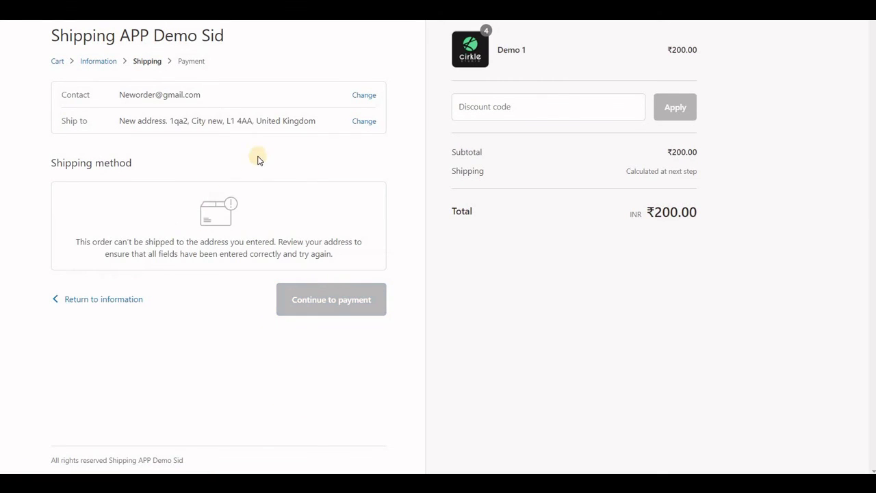
- Reopen the checkout's shipping address and change its postcode to one starting with L8
left_click(370, 95)
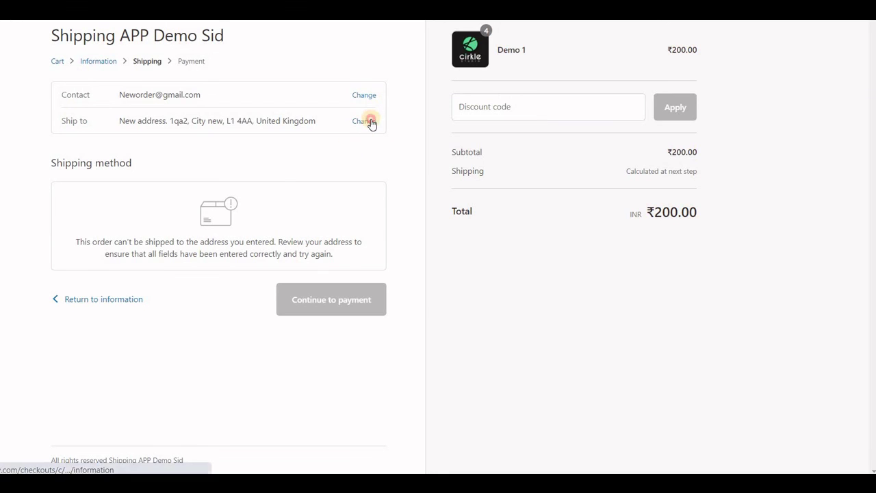
left_click(237, 353)
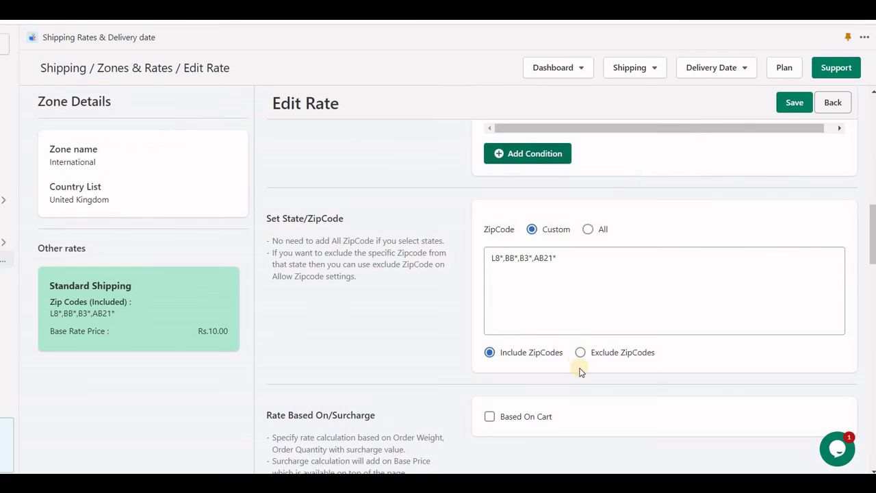
- Check the International Standard Shipping rate from its zip codes through its Express settings and save the rate again
scroll(585, 406, "down", 5)
scroll(586, 406, "down", 10)
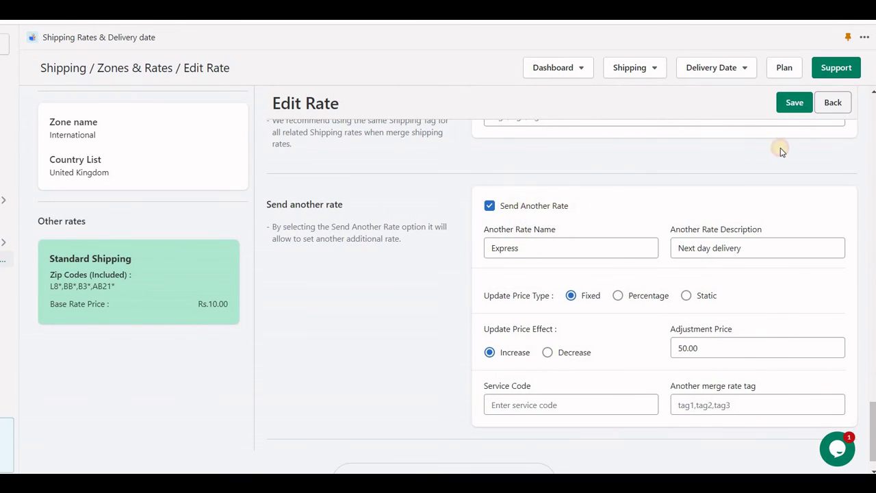
left_click(788, 104)
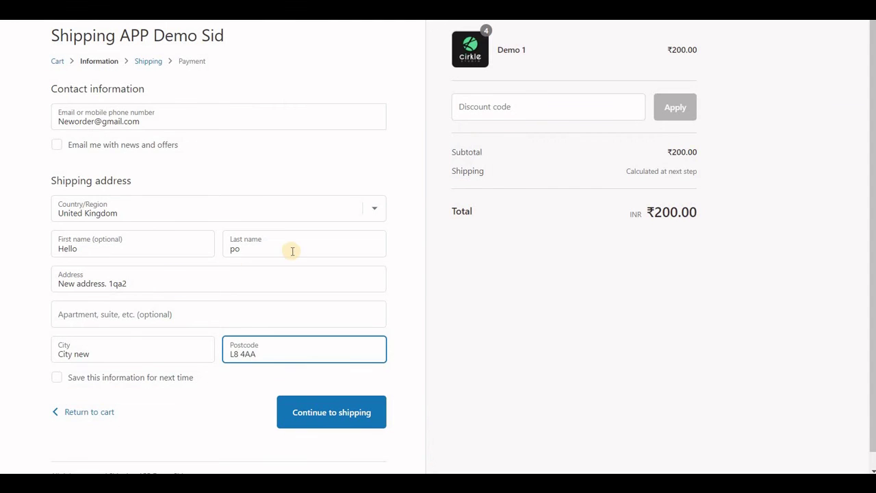
- Add a 1 to the customer's last name at checkout and continue to the shipping methods
left_click(292, 251)
type("1")
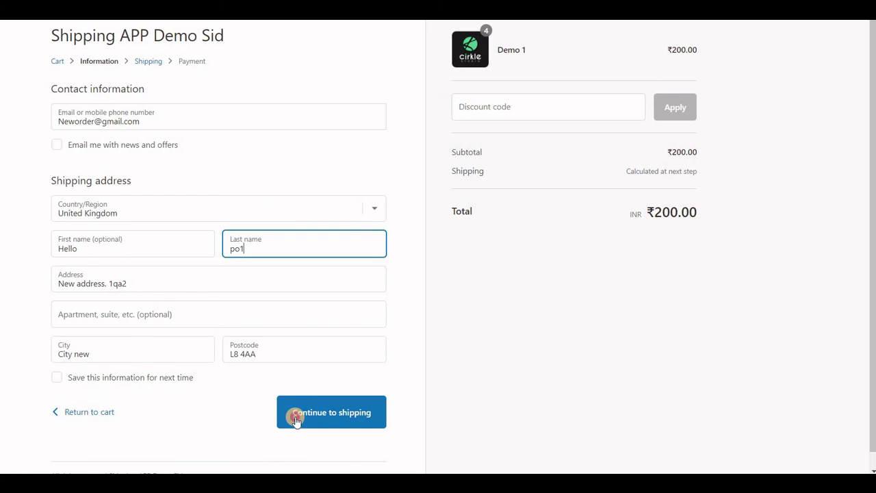
left_click(303, 411)
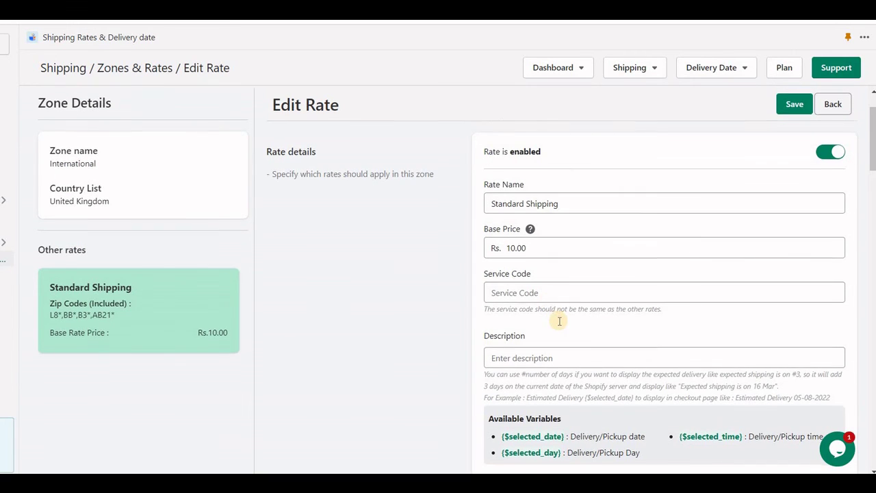
scroll(559, 321, "down", 3)
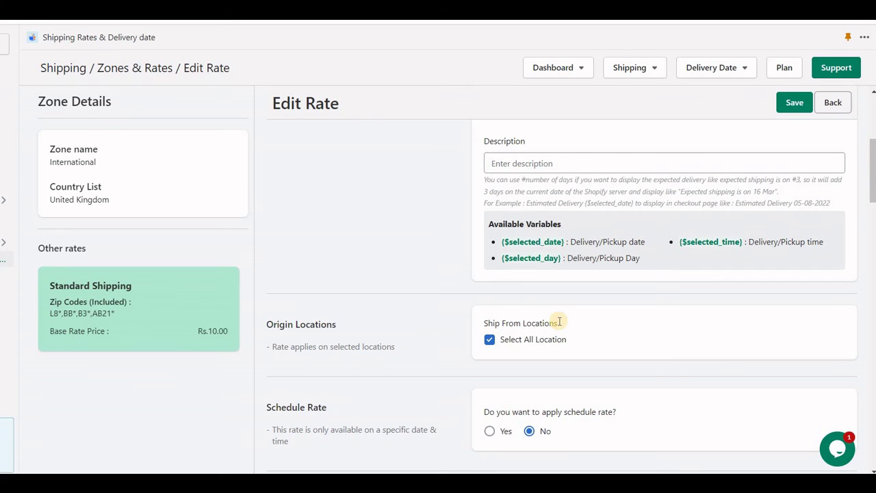
scroll(354, 298, "up", 3)
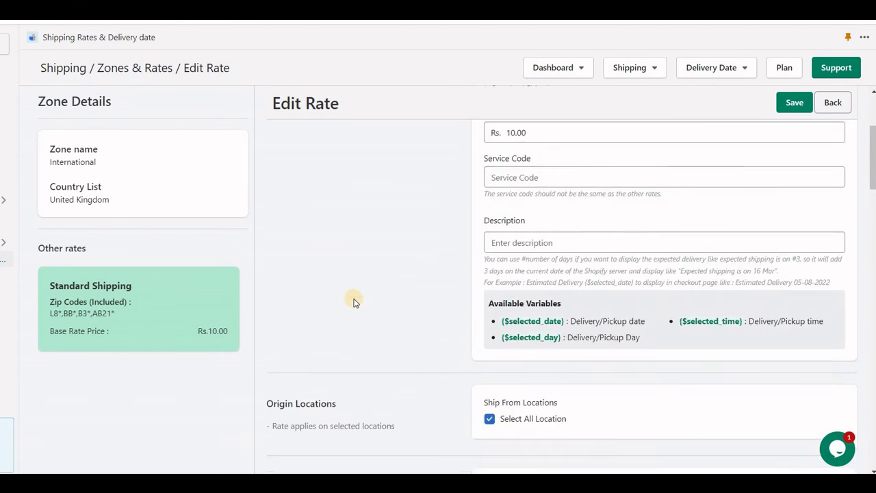